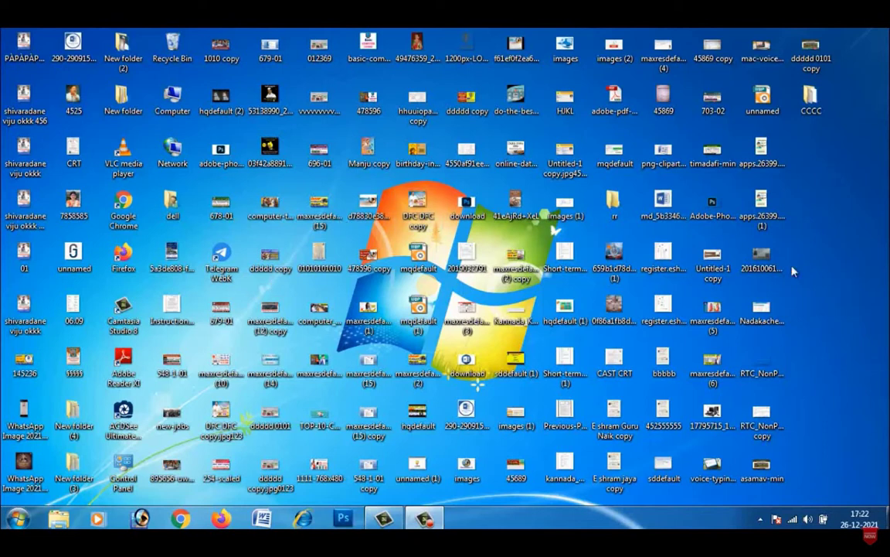
Step: Launch Adobe Photoshop from the Windows taskbar
left_click(140, 519)
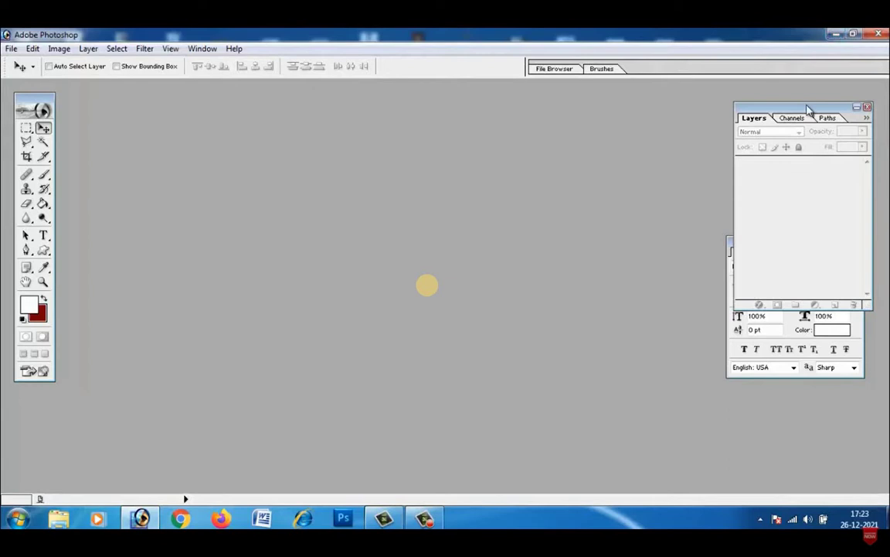
Step: Drag the Layers palette aside, then close both the Layers and Character palettes
left_click_drag(809, 108, 832, 85)
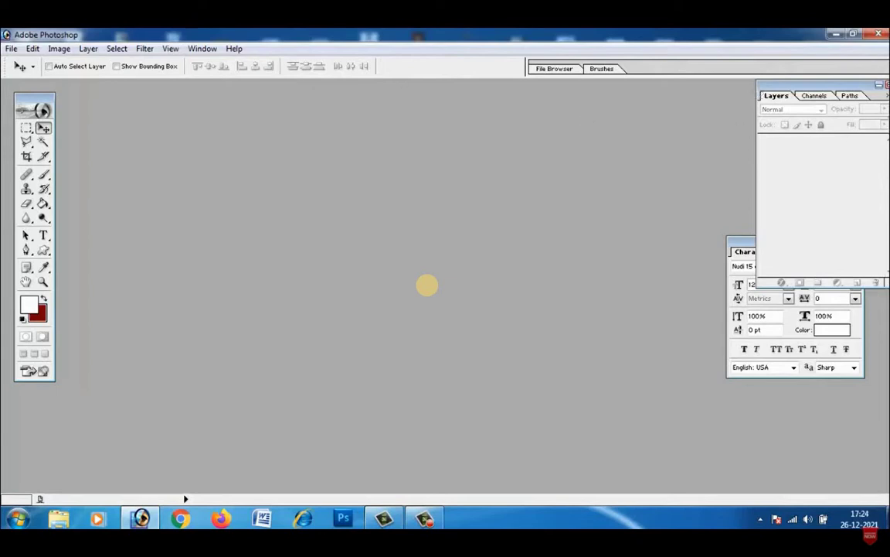
left_click_drag(767, 83, 688, 83)
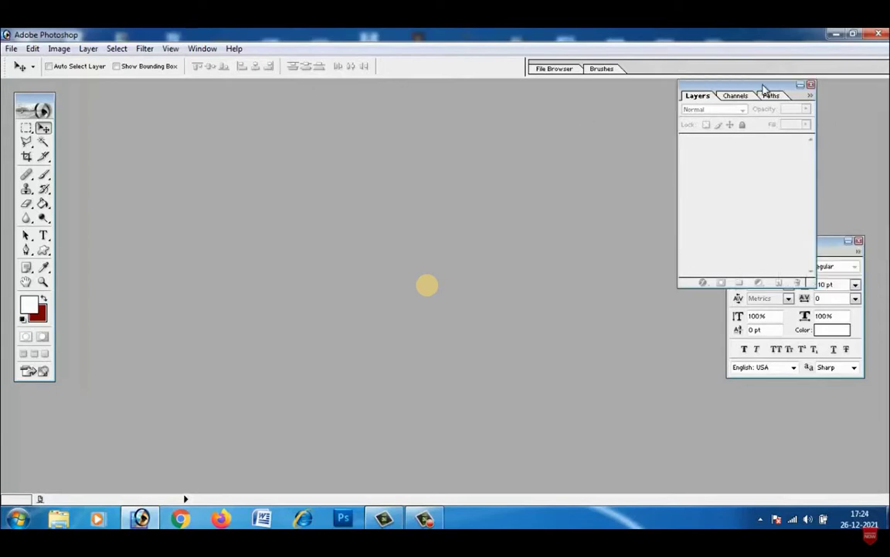
left_click(810, 84)
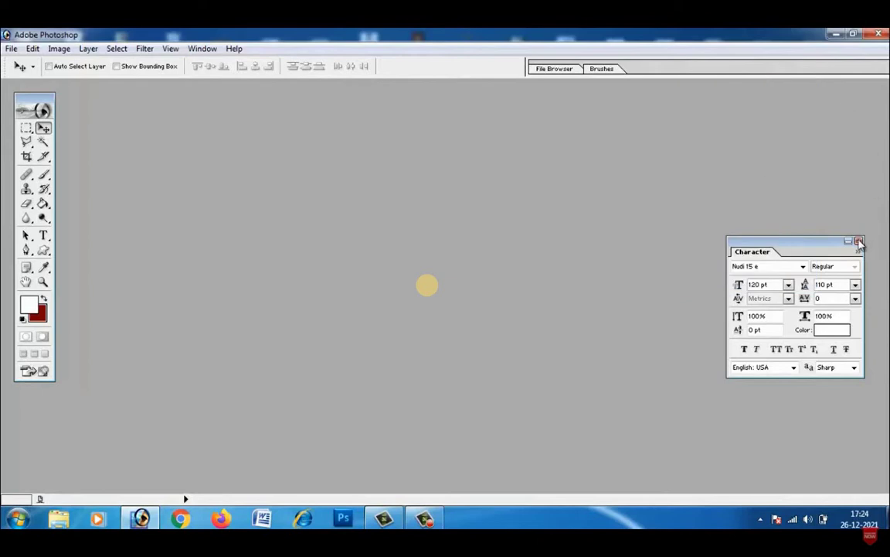
left_click(859, 242)
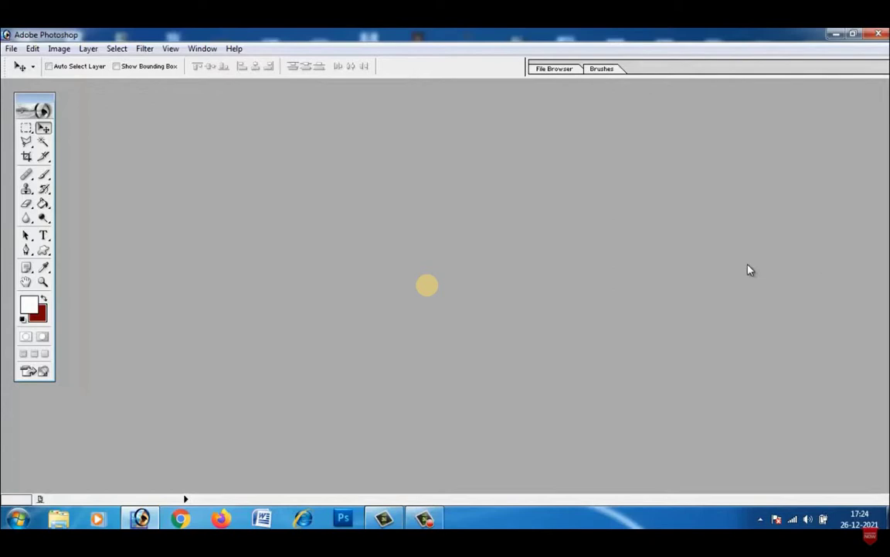
Step: Reopen the Layers palette via Window > Layers and park it in the top-right corner
left_click(204, 50)
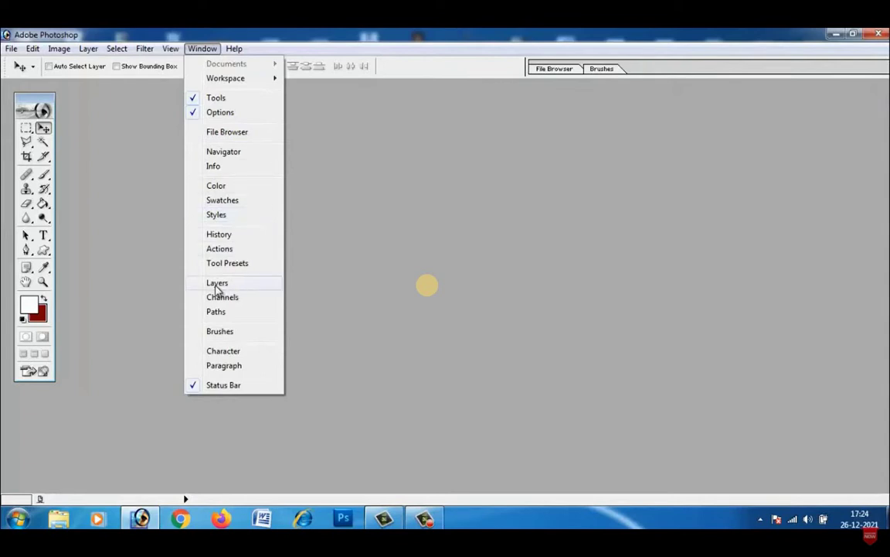
left_click(217, 285)
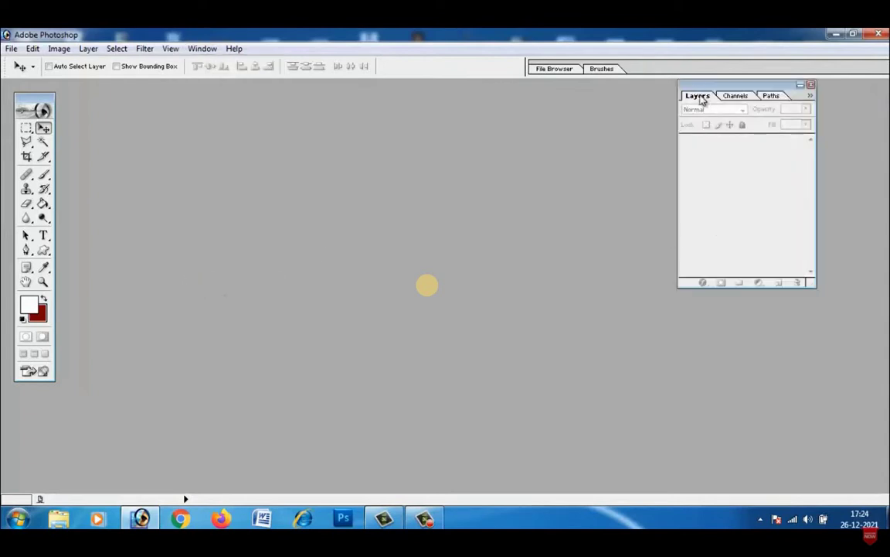
left_click_drag(695, 91, 757, 93)
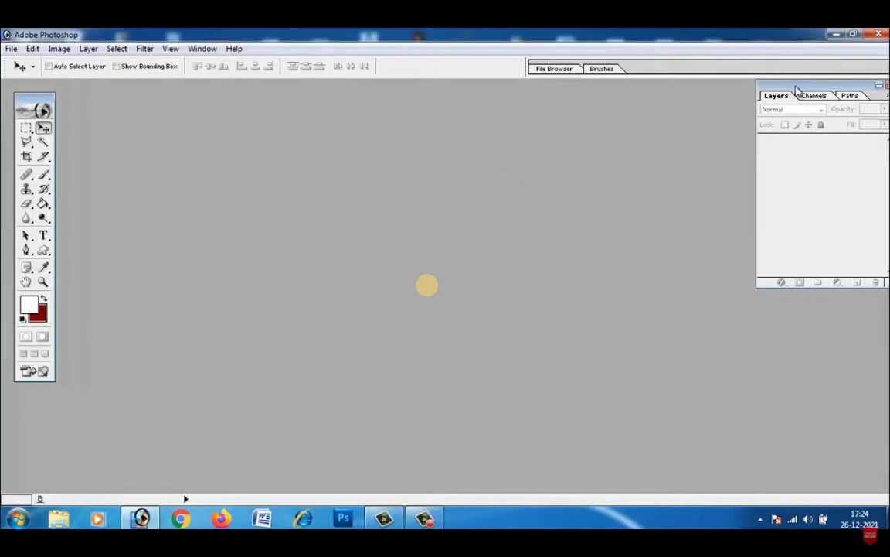
left_click_drag(796, 90, 787, 90)
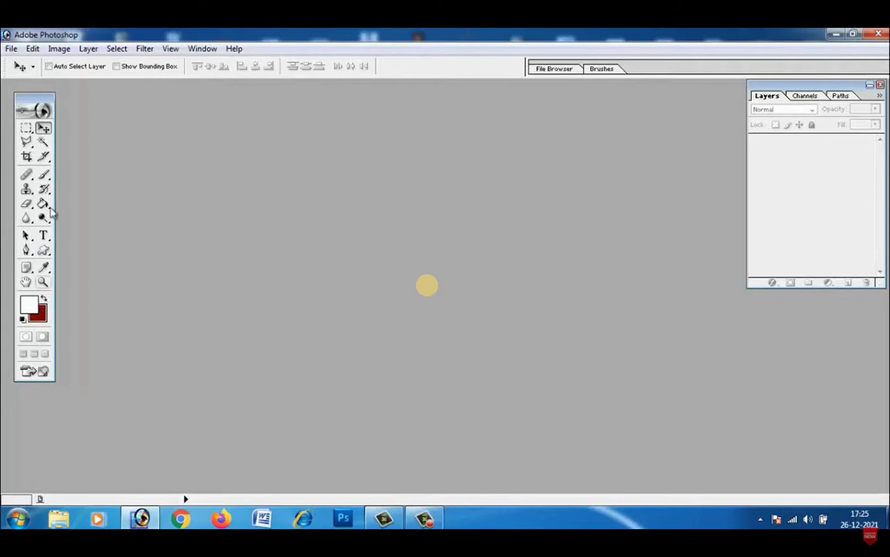
Step: Move the toolbox to the left edge and toggle the tool options bar off and on
left_click_drag(27, 91, 13, 78)
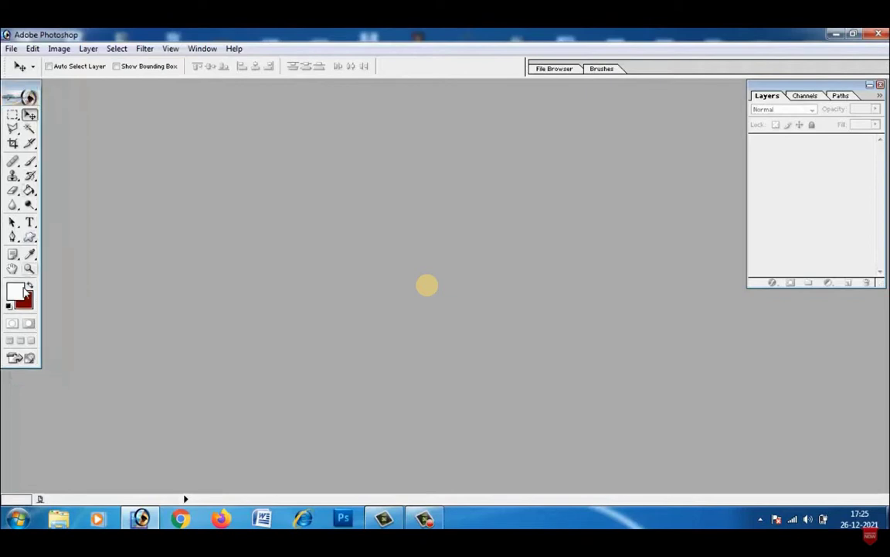
left_click(197, 48)
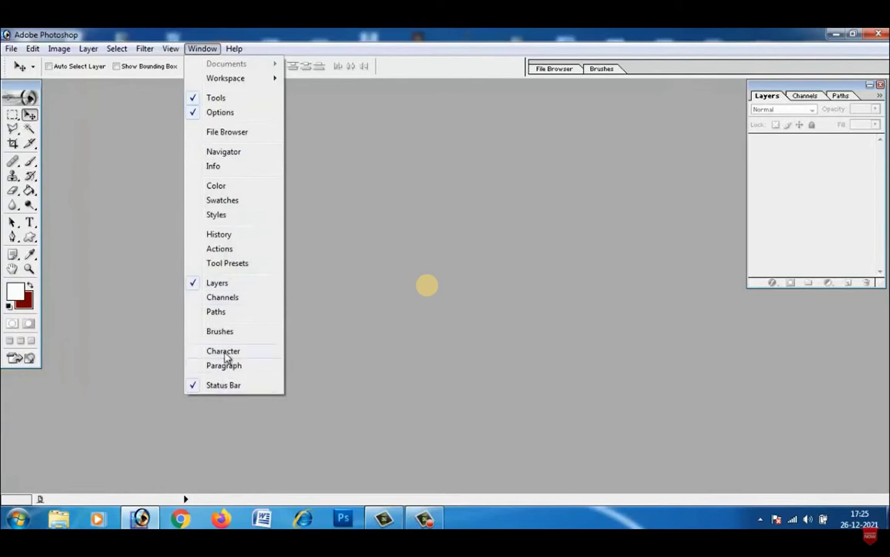
left_click(221, 113)
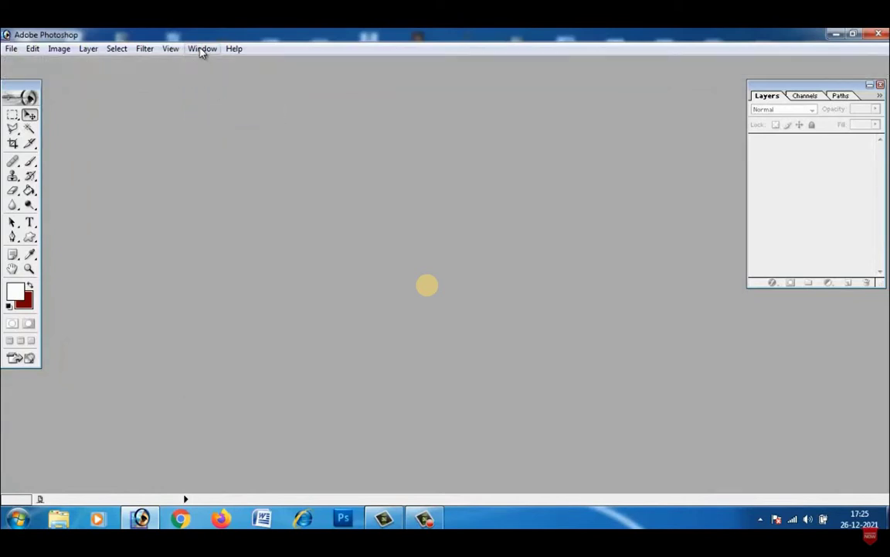
left_click(201, 49)
left_click(208, 114)
Step: Hide the toolbox and show it again from the Window menu
left_click(198, 49)
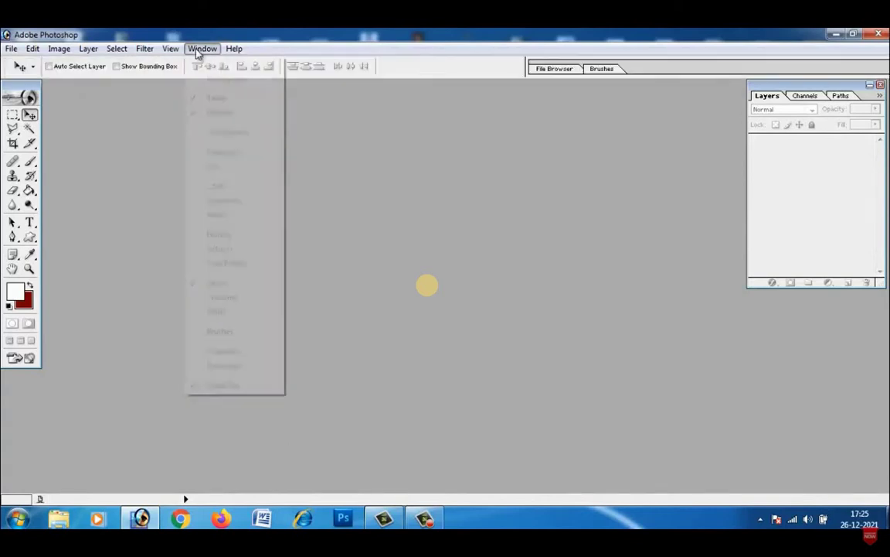
left_click(210, 96)
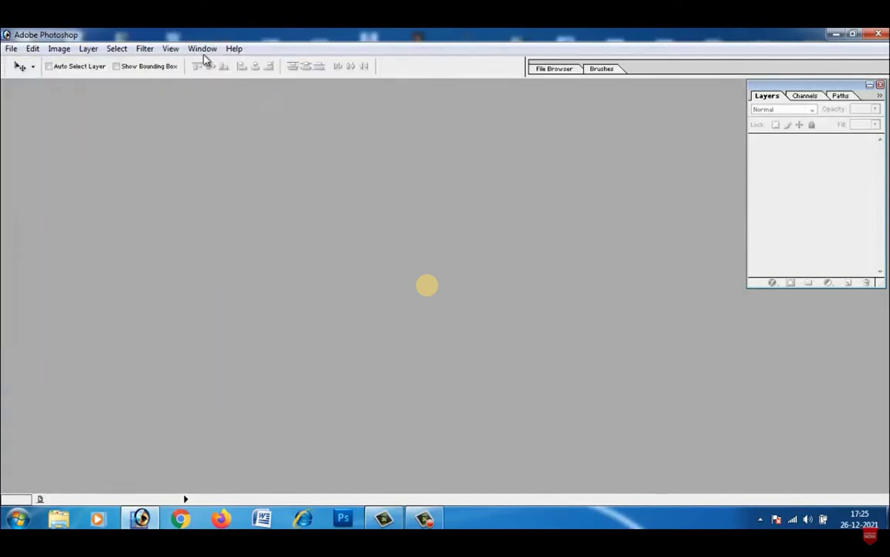
left_click(203, 51)
left_click(210, 96)
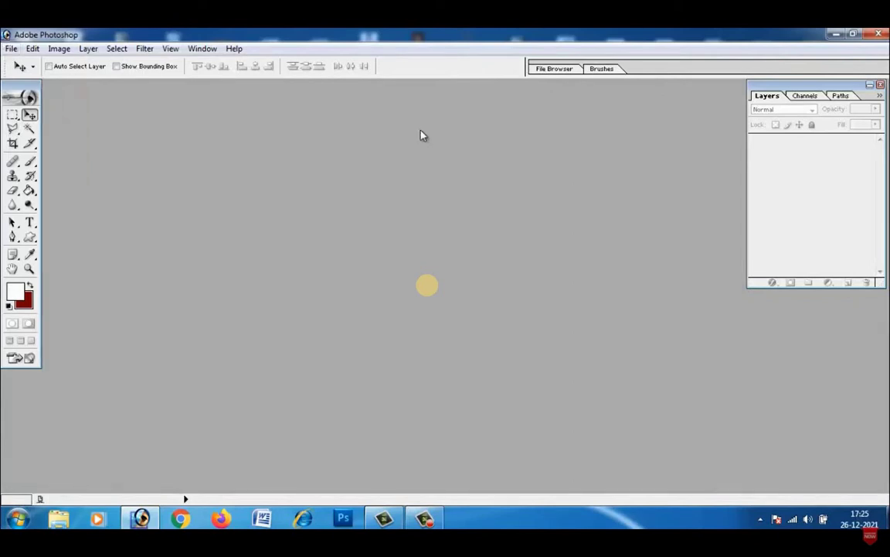
left_click(12, 48)
Step: Open 7858585.jpg from the Desktop and maximize its document window
left_click(15, 78)
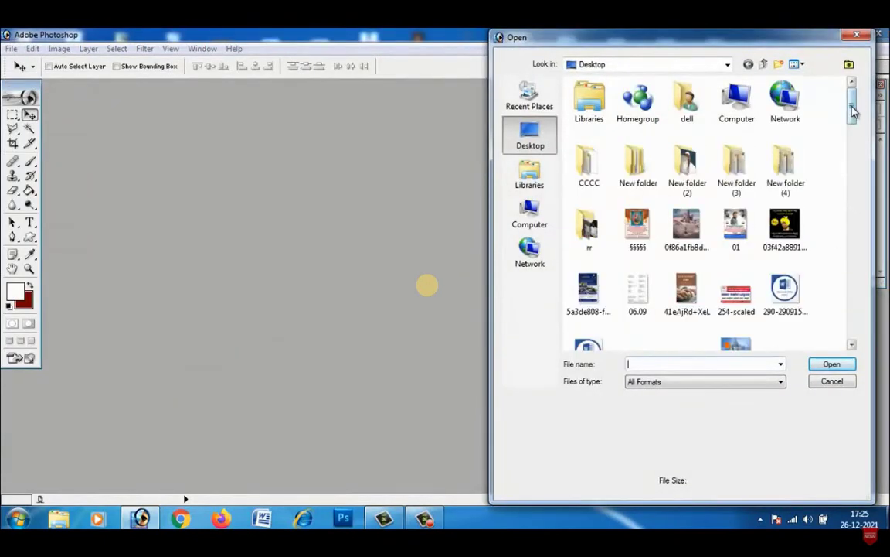
left_click_drag(853, 112, 820, 195)
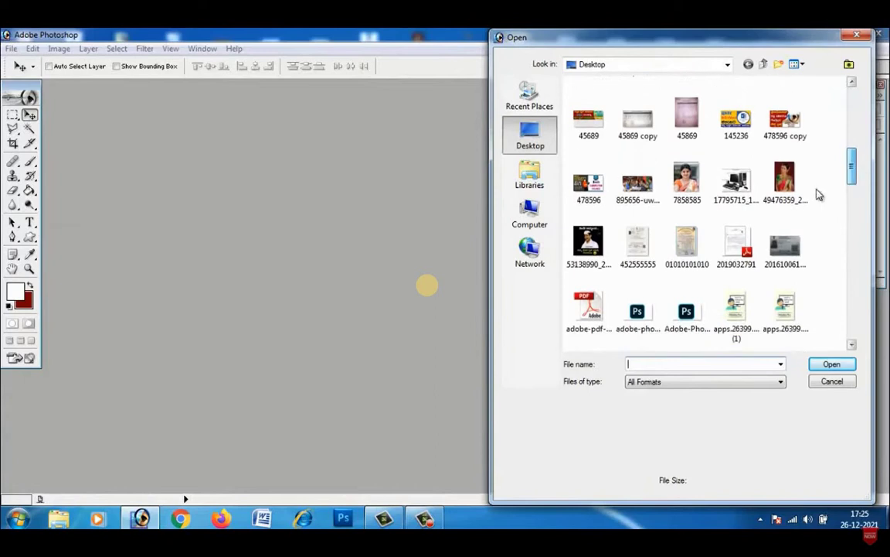
left_click(693, 183)
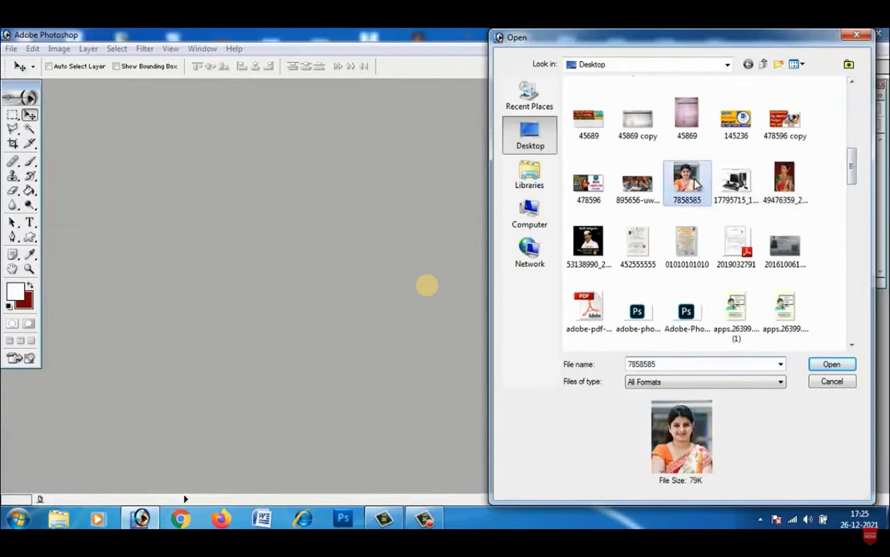
left_click(832, 364)
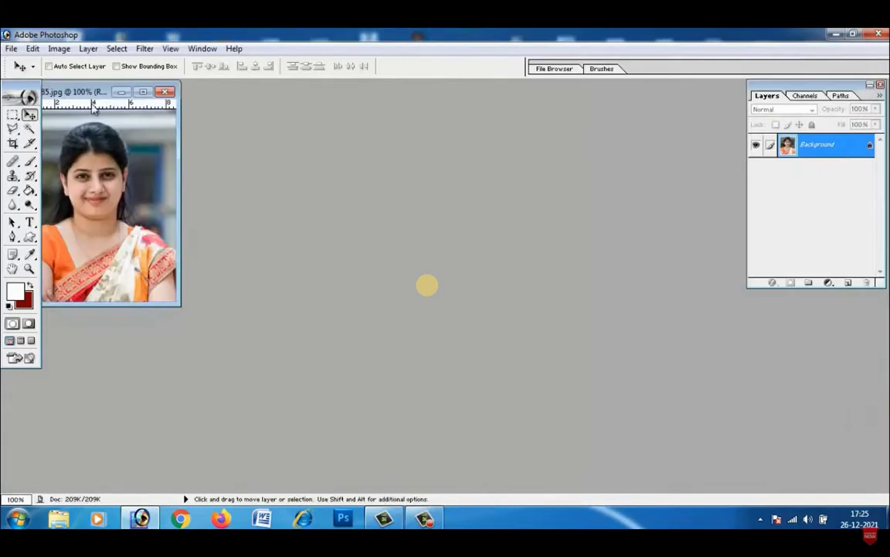
left_click_drag(92, 109, 264, 153)
double_click(319, 155)
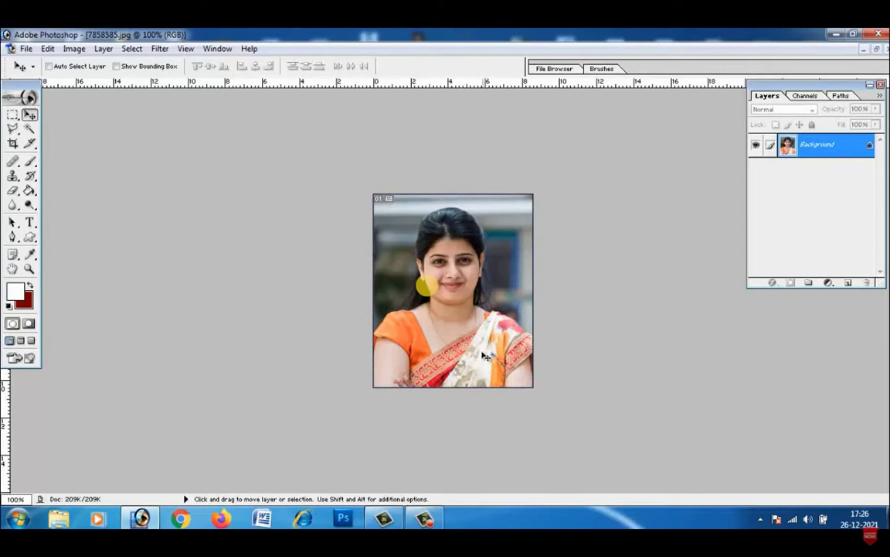
scroll(487, 370, "up", 1)
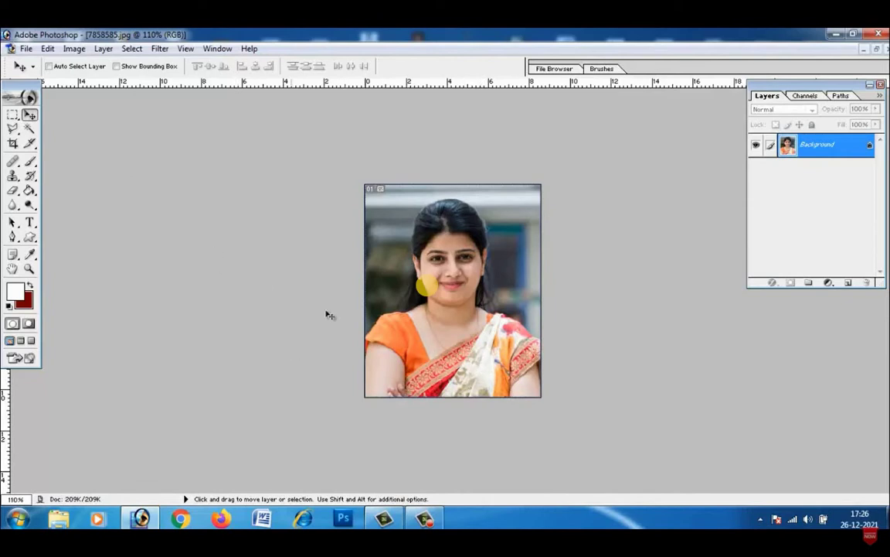
Step: Set the Crop tool to width 1.5 cm, height 2 cm and resolution 300
left_click(14, 146)
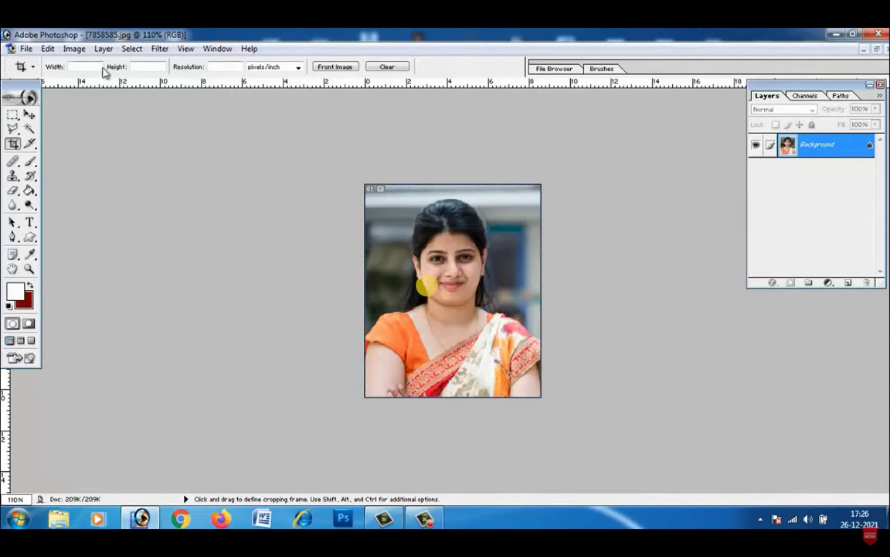
left_click(162, 68)
key("shift+Tab")
left_click(224, 67)
type("44")
left_click(80, 66)
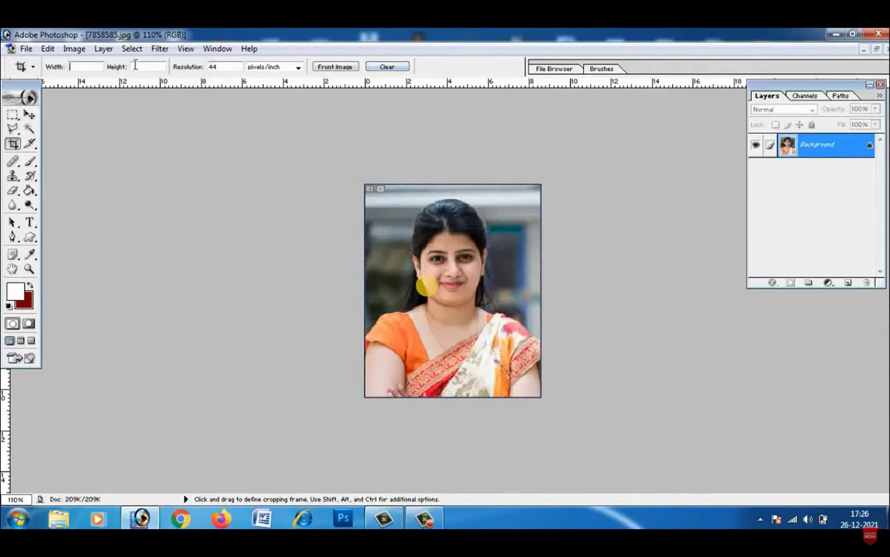
left_click(145, 66)
type("44")
left_click(83, 67)
type("1.5")
left_click(150, 68)
type("2")
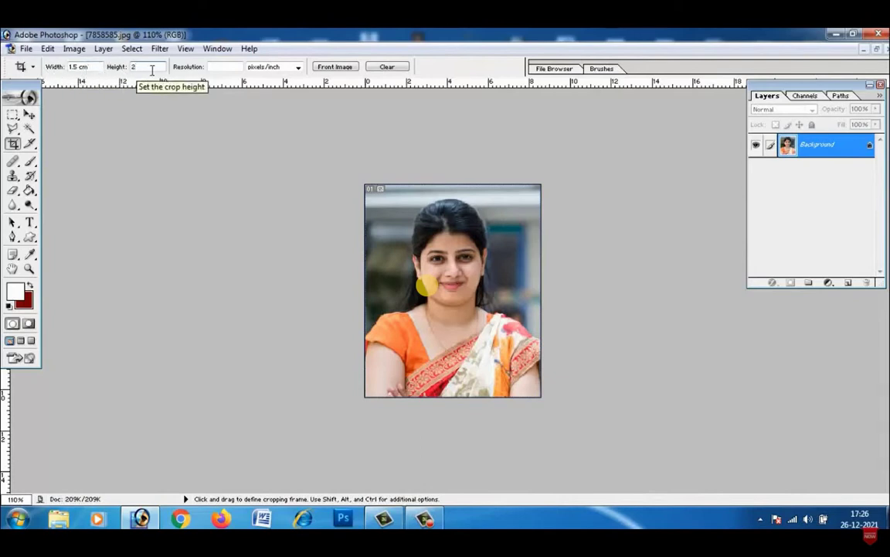
left_click(230, 67)
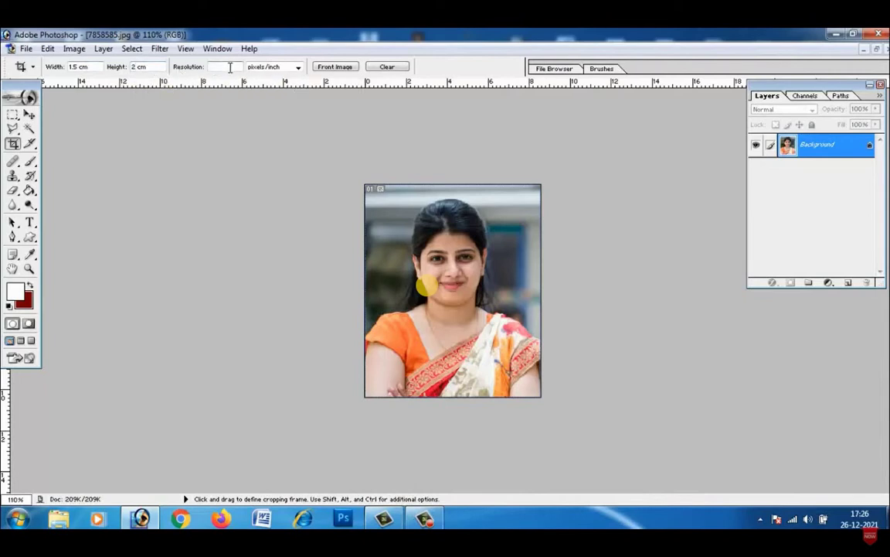
type("3000")
key("BackSpace")
Step: Draw the crop frame over the portrait, adjust its corner, and apply the crop
left_click_drag(371, 184, 541, 398)
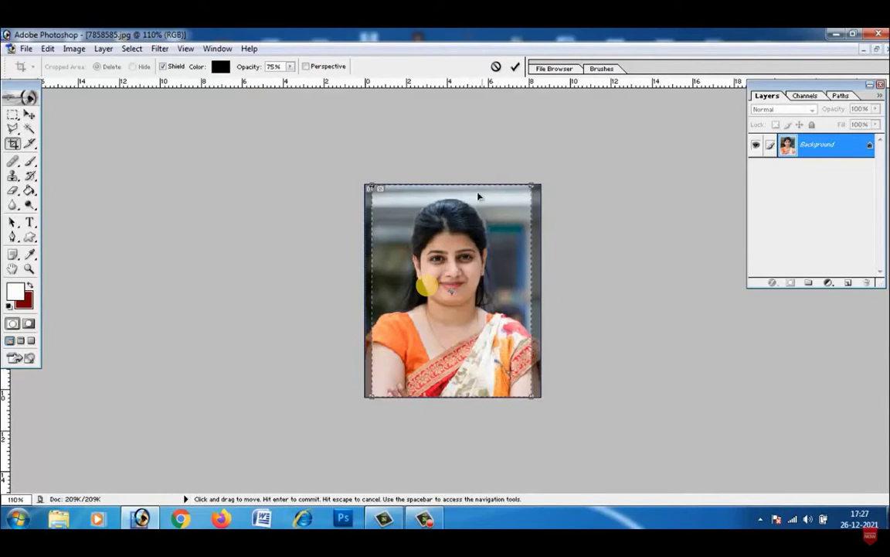
left_click_drag(532, 186, 525, 190)
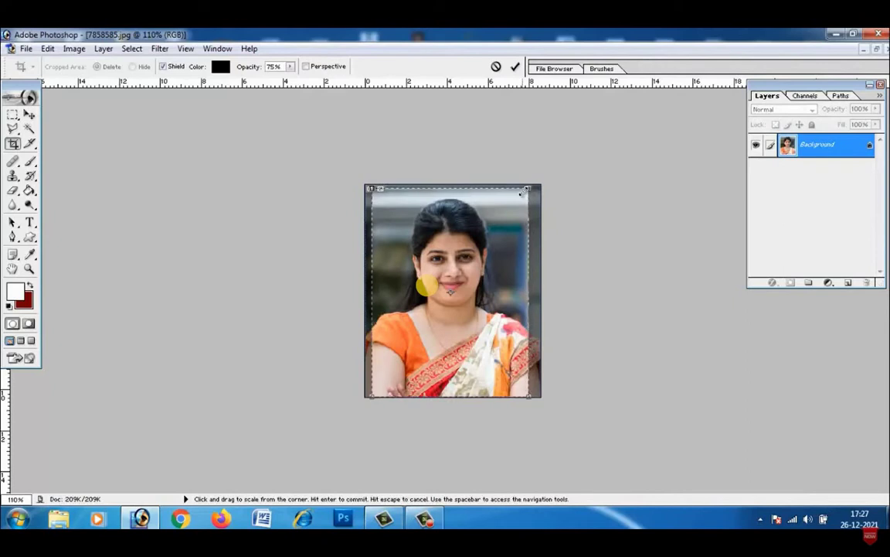
key("Return")
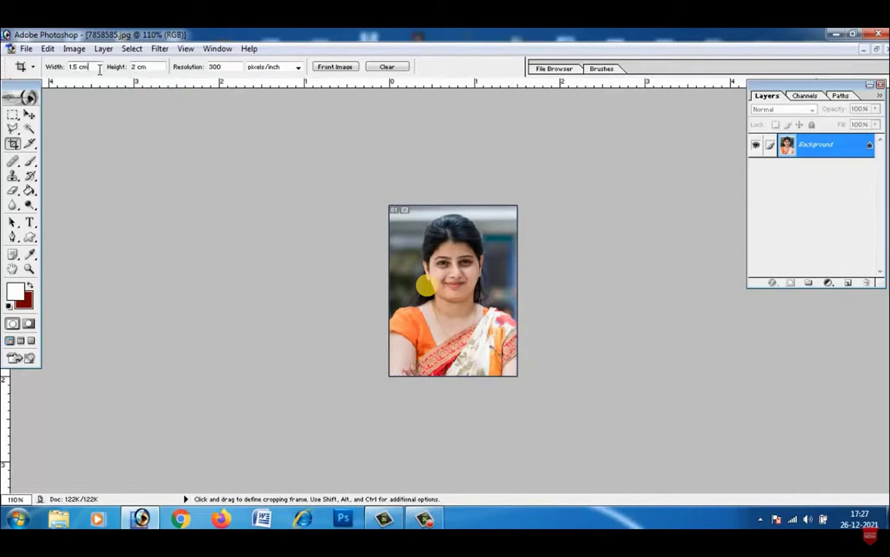
Step: Change the crop size to 1.5 in by 2 in, try a crop, then undo it
left_click_drag(94, 67, 70, 68)
key("BackSpace")
type("in")
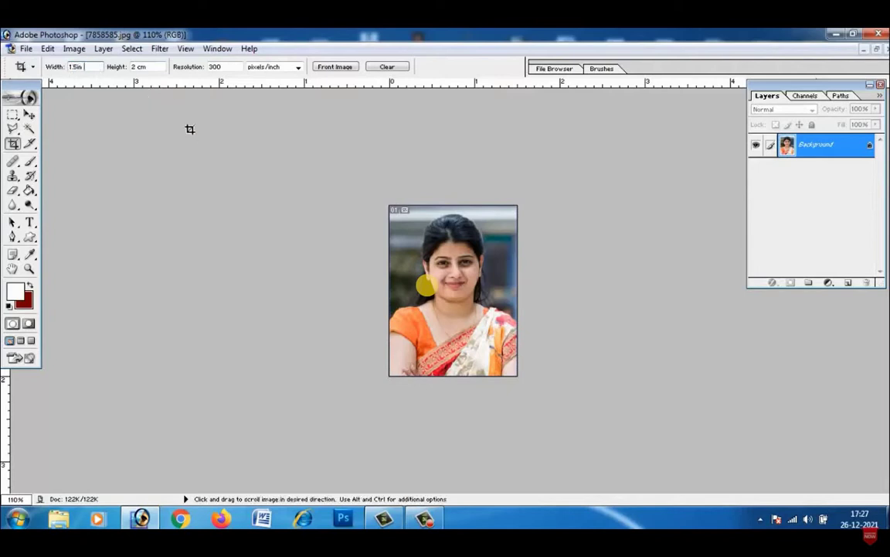
key("Tab")
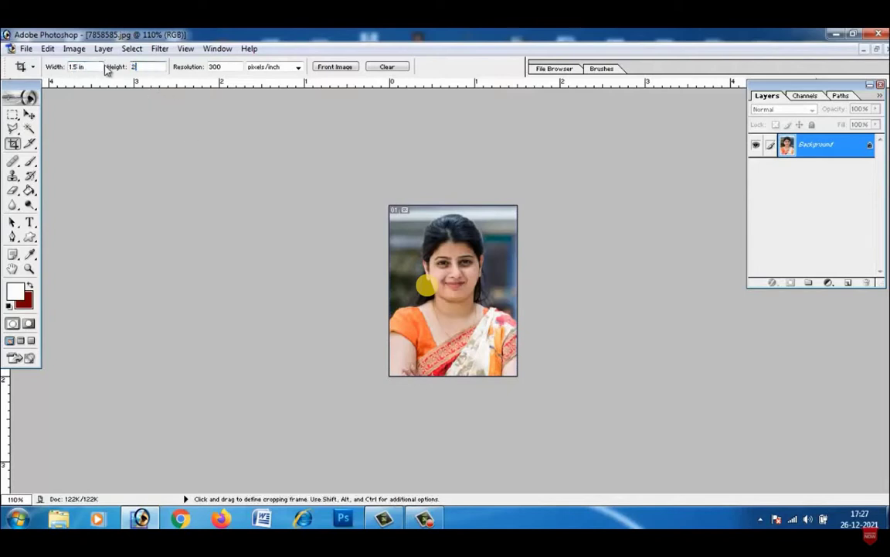
type("2in")
left_click_drag(386, 209, 541, 394)
key("Return")
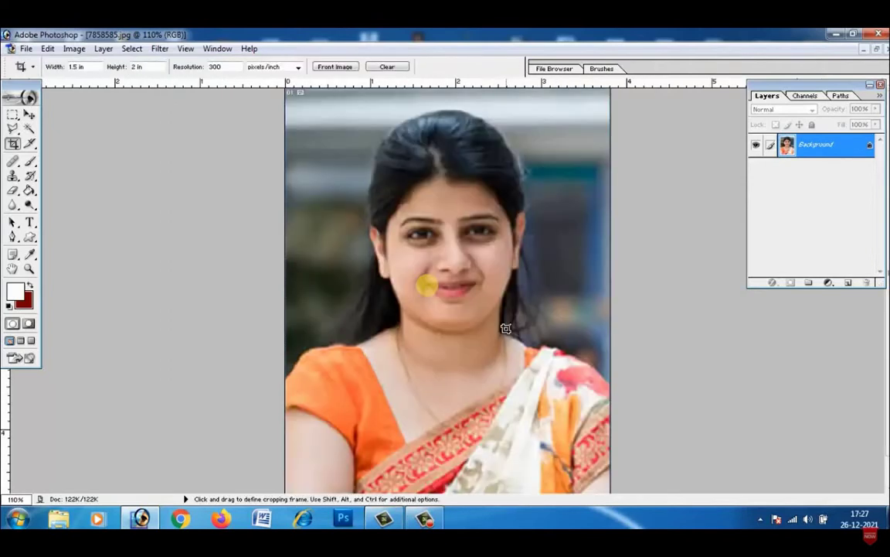
key("ctrl+0")
key("ctrl+0")
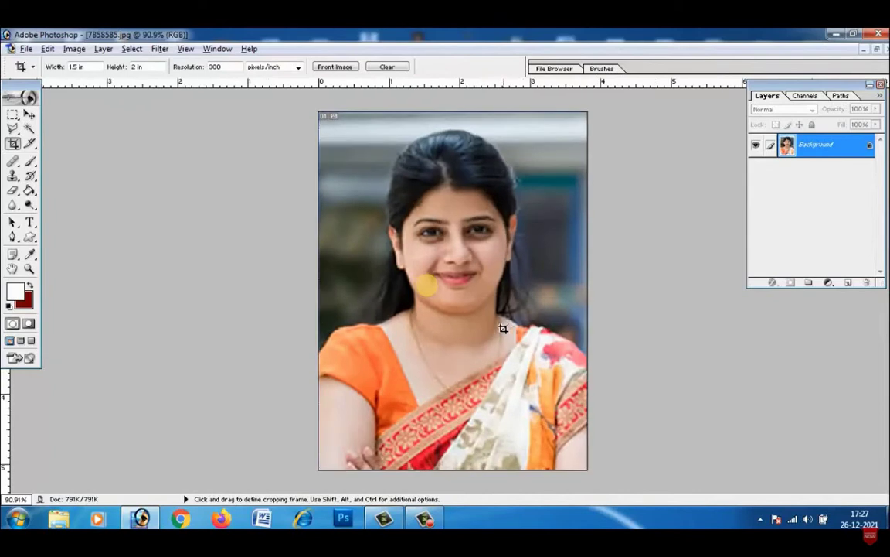
key("ctrl+z")
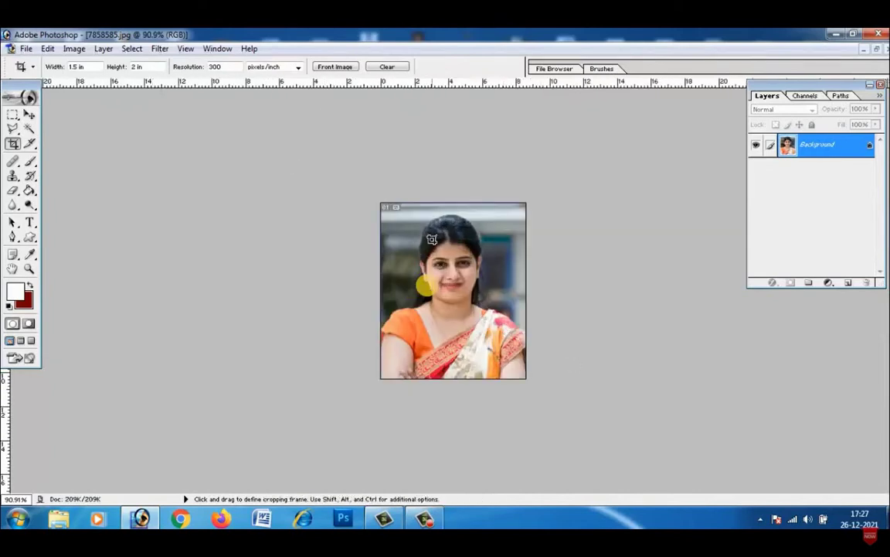
Step: Redraw the fixed-ratio frame over the portrait and commit the 1.5 × 2 in crop
left_click_drag(389, 206, 549, 409)
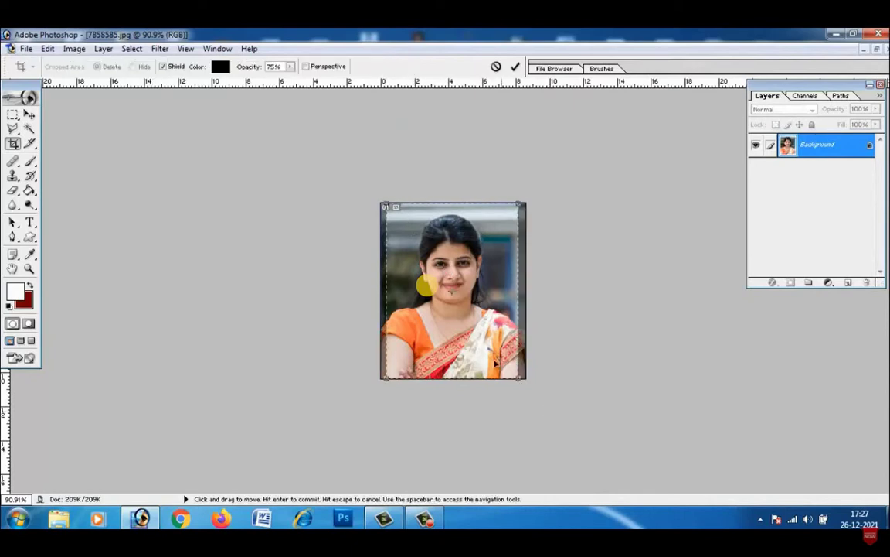
key("Escape")
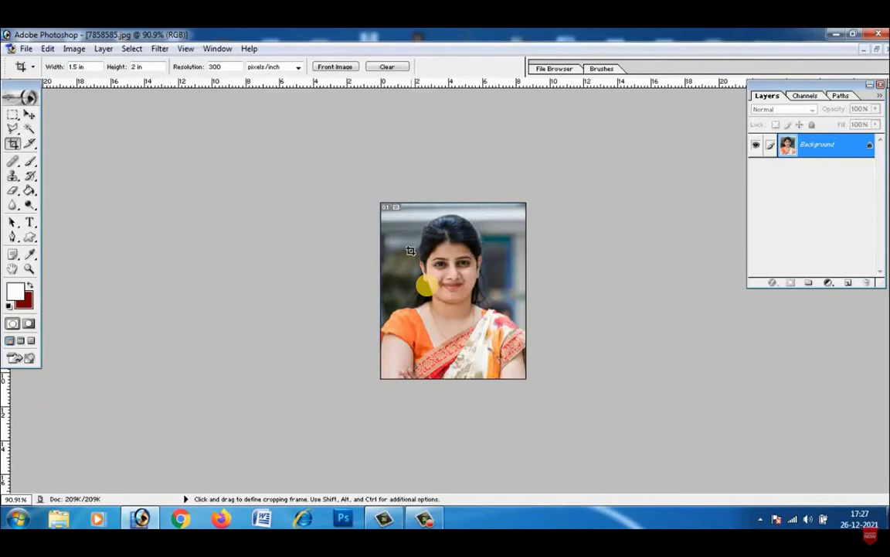
left_click_drag(395, 226, 410, 244)
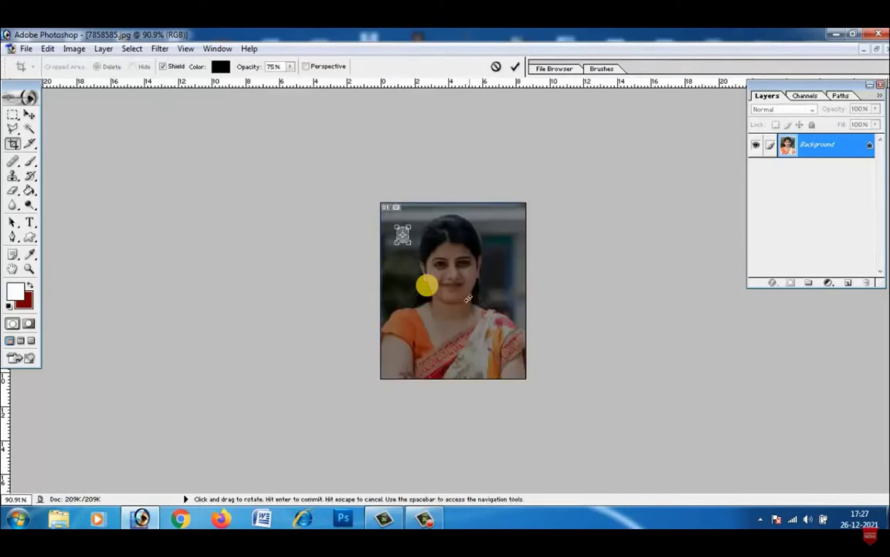
key("Escape")
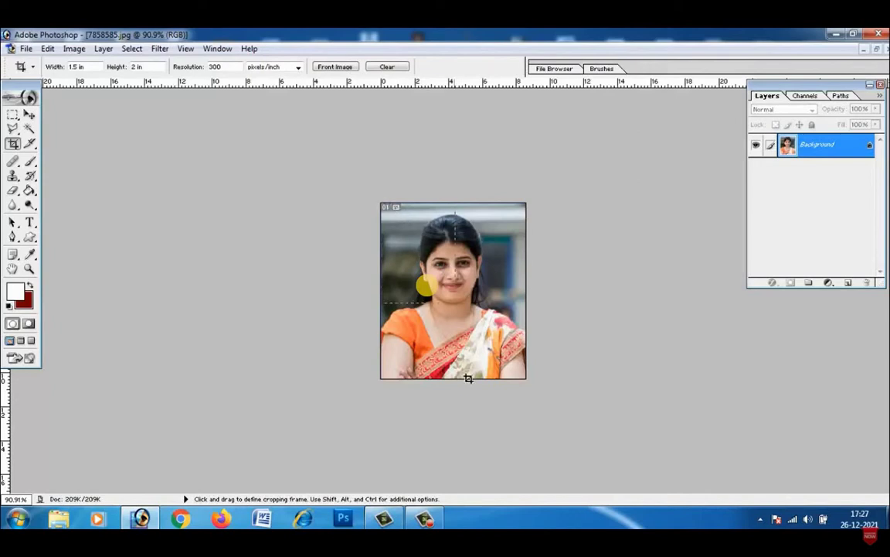
left_click_drag(530, 445, 474, 349)
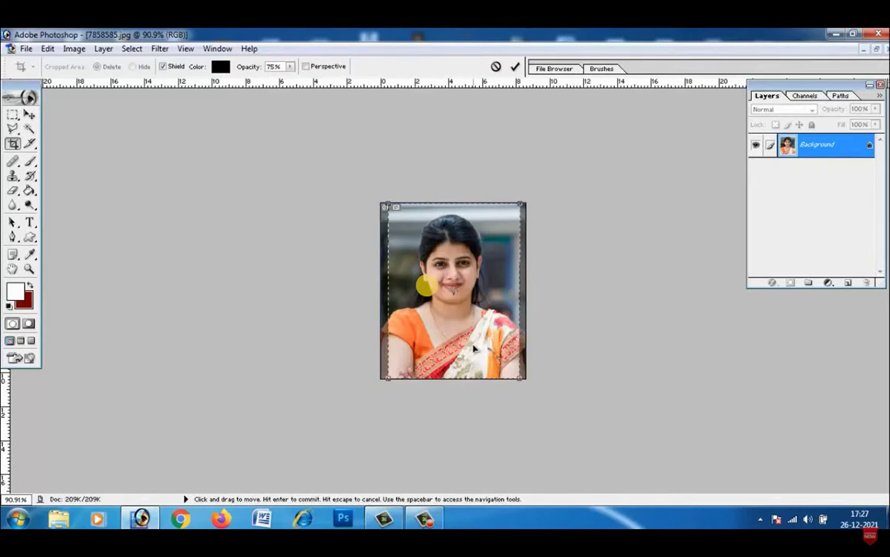
key("Return")
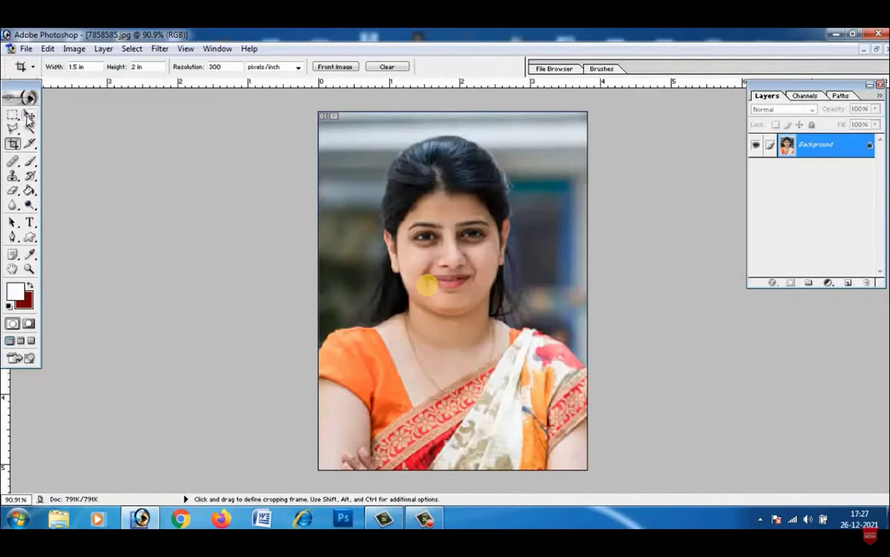
left_click(29, 117)
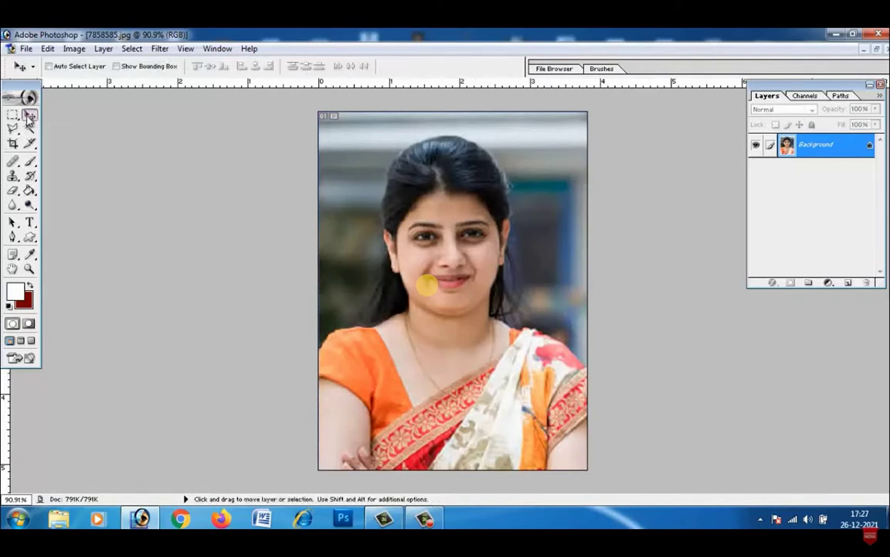
Step: Select all and apply a 10 px black Edit > Stroke around the photo
left_click(131, 49)
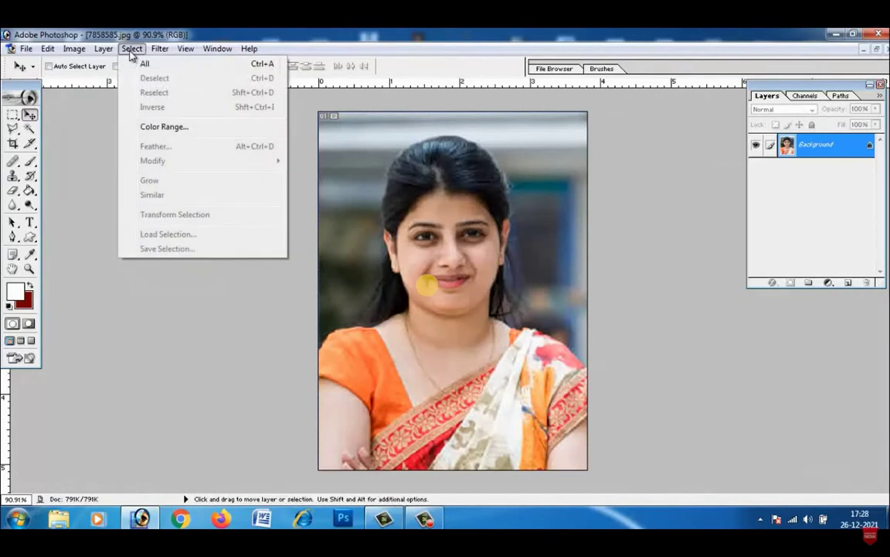
left_click(141, 63)
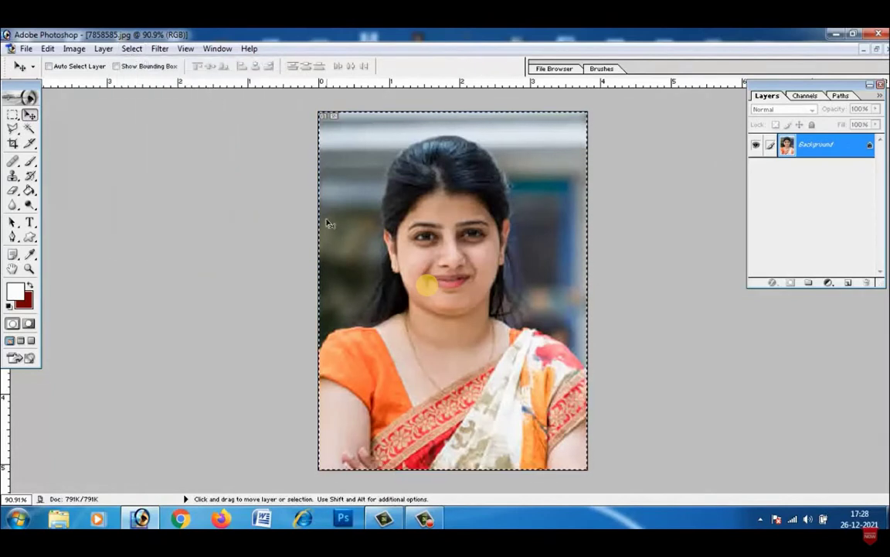
left_click(48, 49)
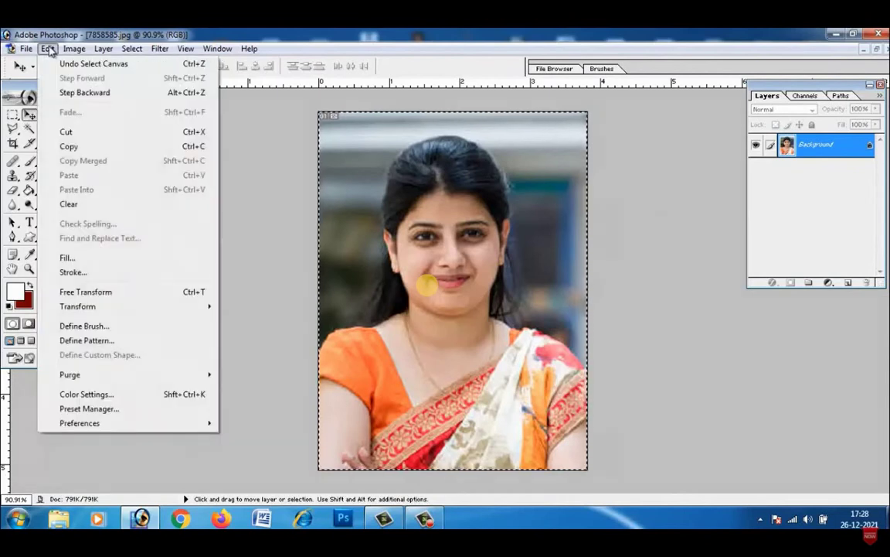
left_click(73, 273)
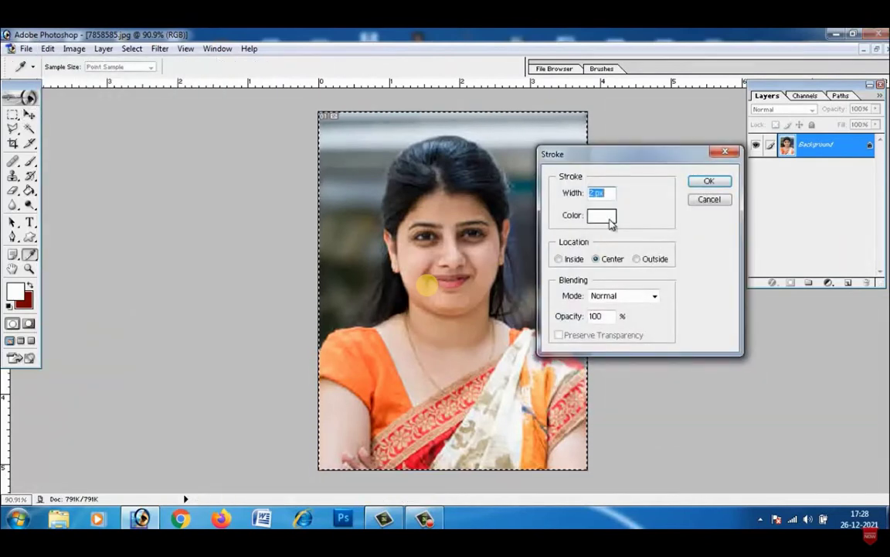
left_click(611, 221)
left_click(216, 428)
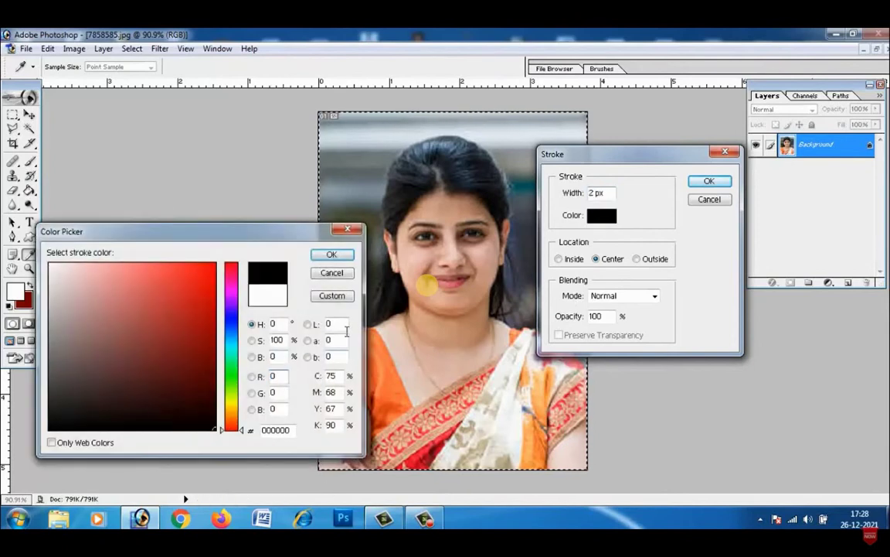
left_click(331, 256)
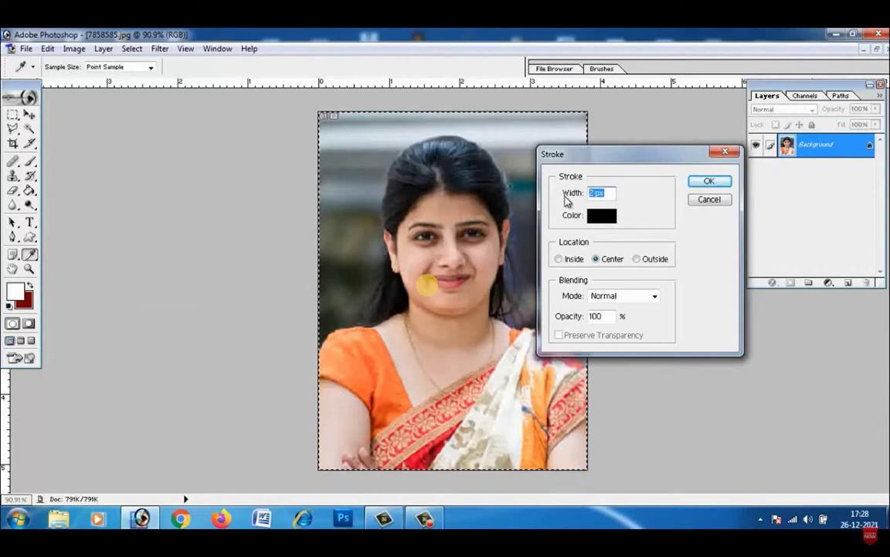
type("10")
left_click(709, 183)
key("v")
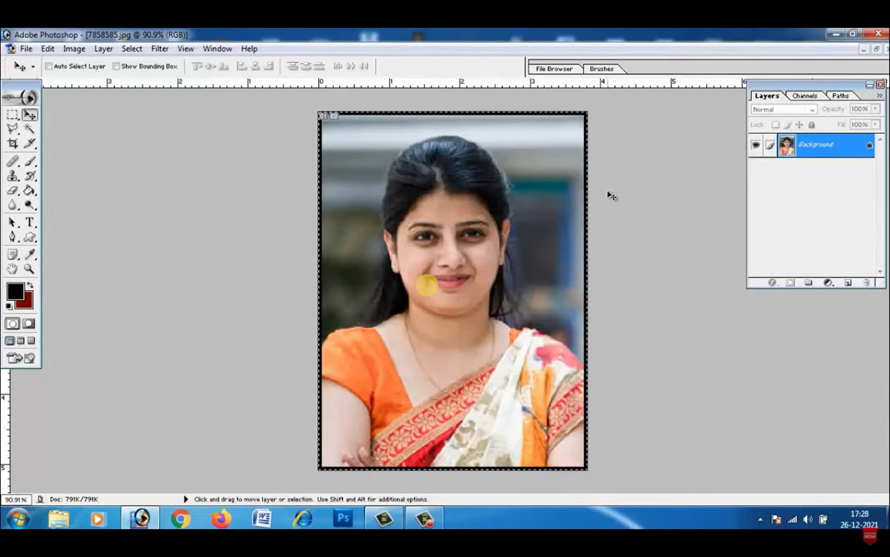
Step: Cut the bordered photo and create a new 4 x 6 inch, 300 ppi blank document
left_click(48, 48)
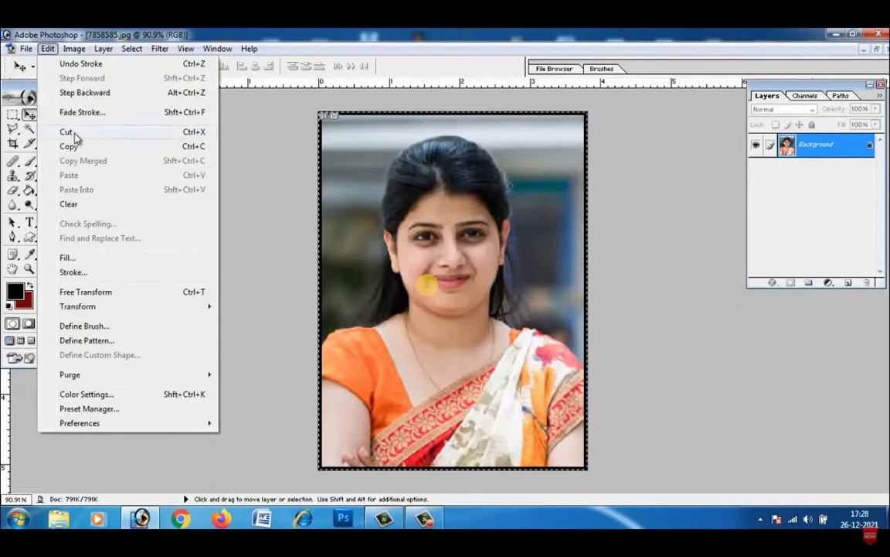
left_click(189, 133)
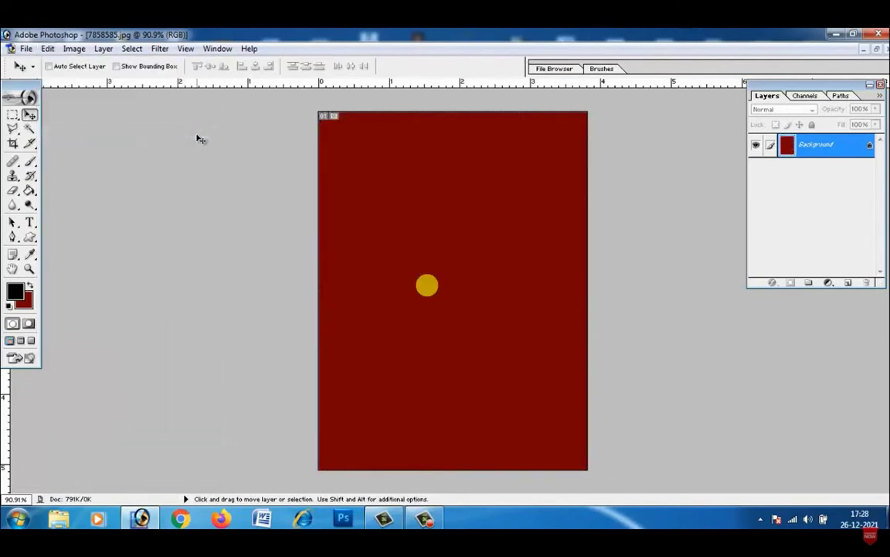
left_click(25, 49)
left_click(35, 66)
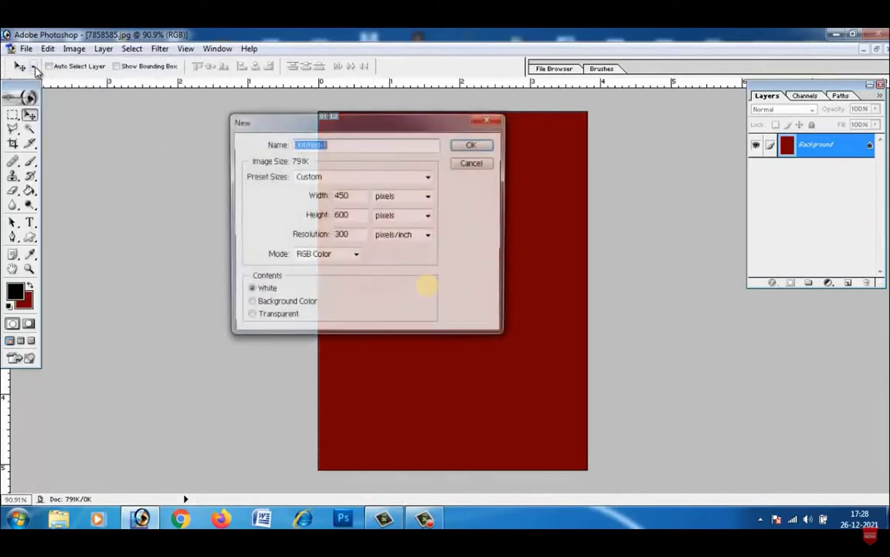
left_click_drag(362, 122, 428, 122)
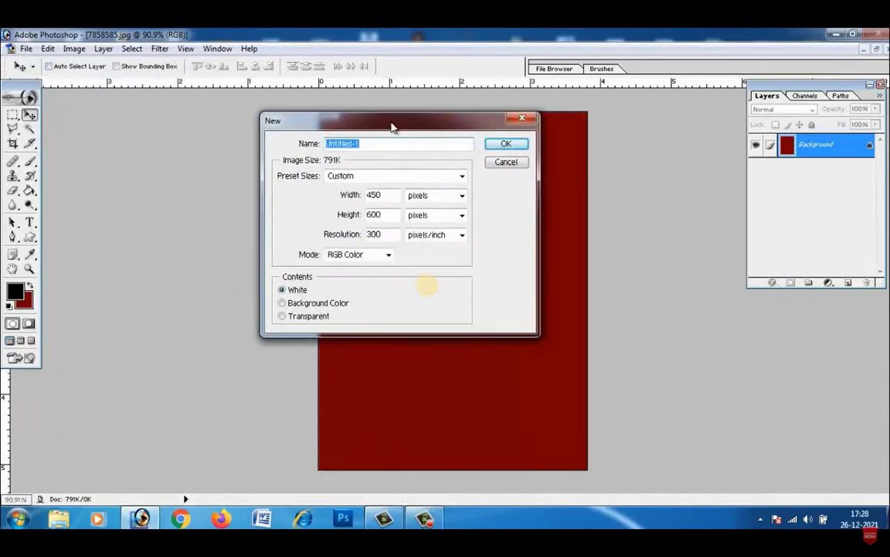
left_click(414, 178)
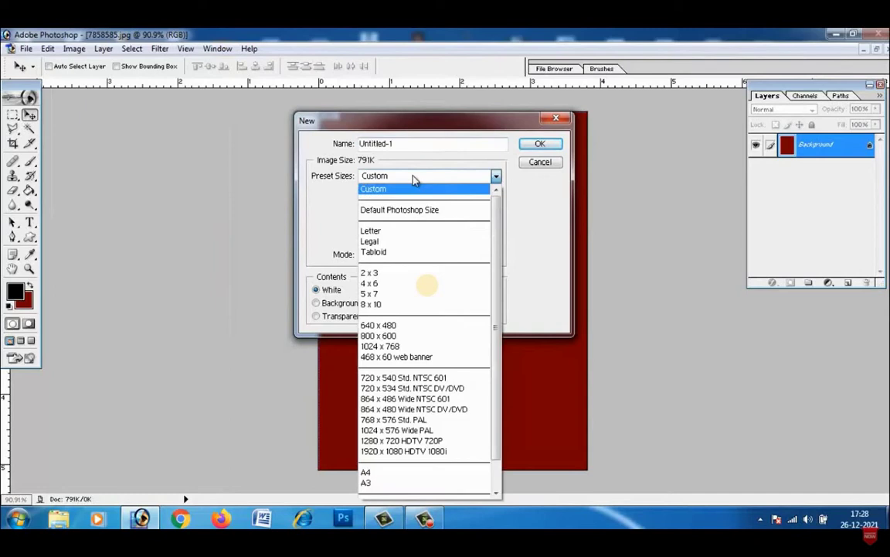
left_click(414, 283)
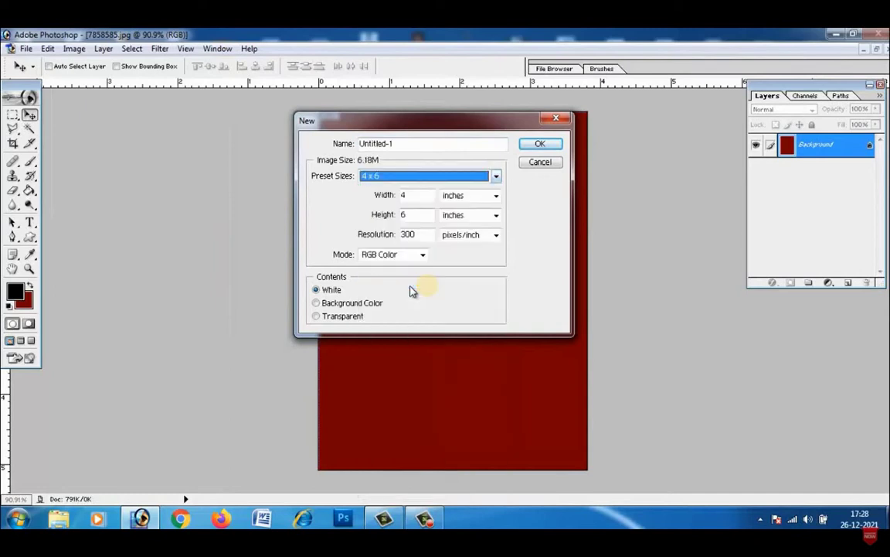
left_click(414, 177)
double_click(413, 177)
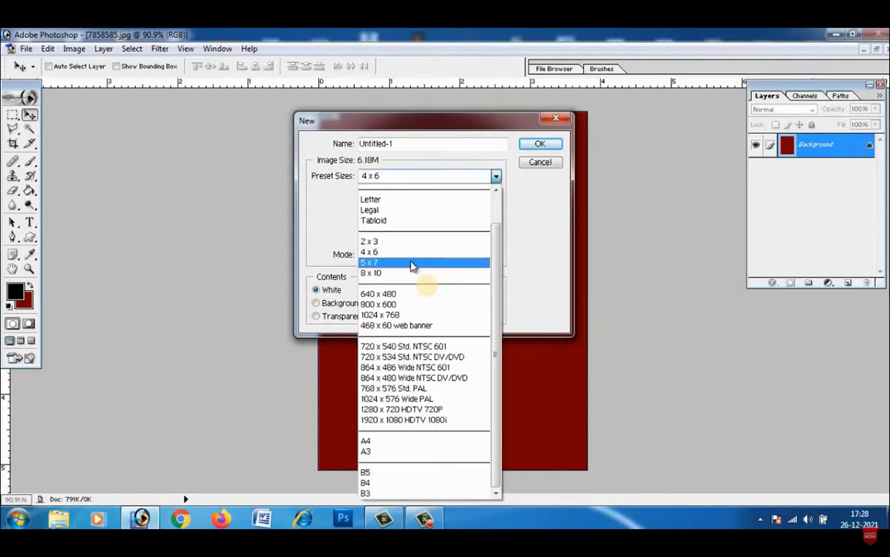
key("Escape")
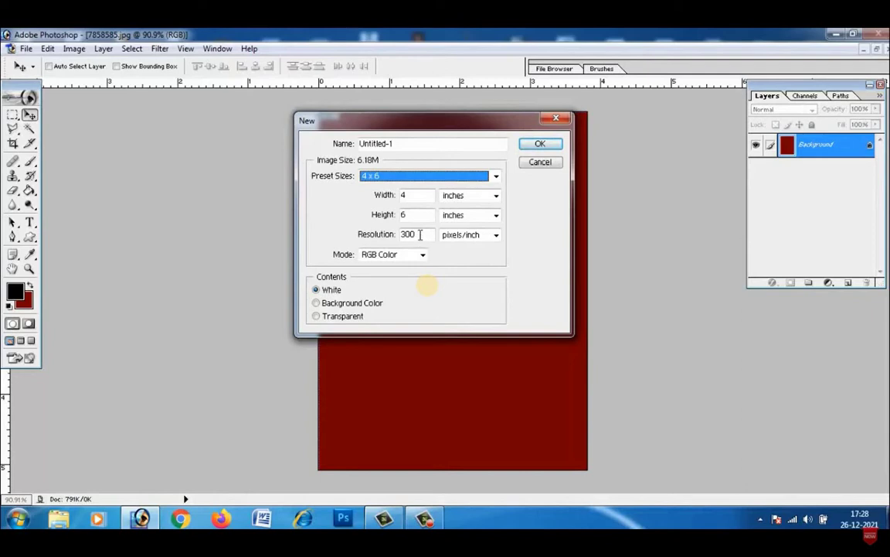
left_click(540, 144)
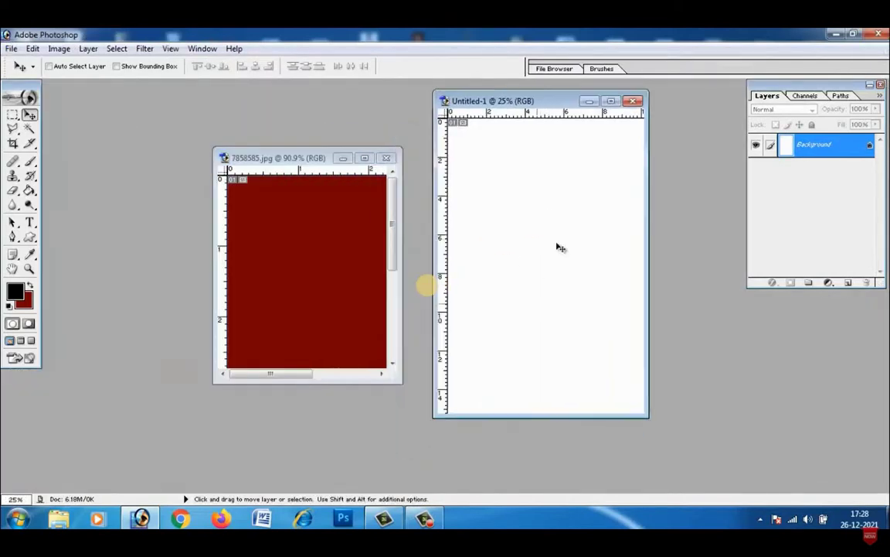
Step: Rotate the 4 x 6 sheet 90° clockwise and paste the photo into its top-left corner
double_click(552, 101)
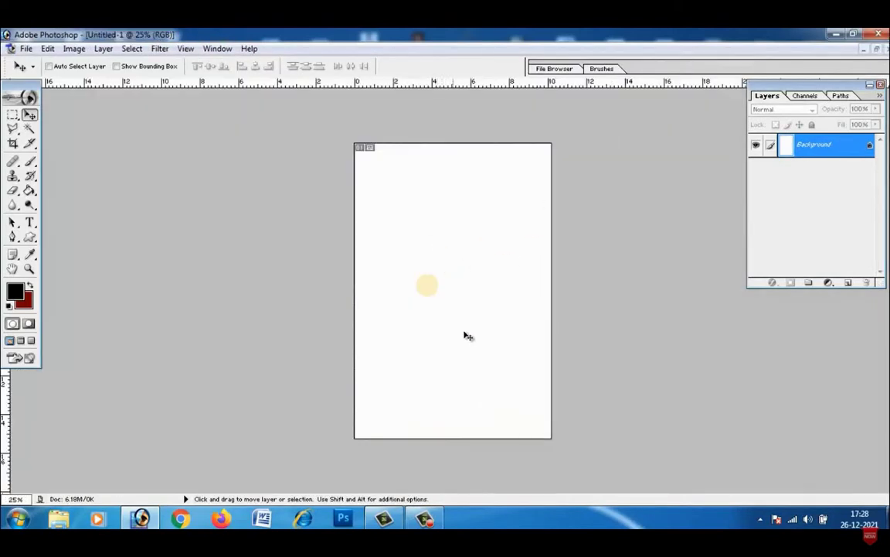
left_click(73, 49)
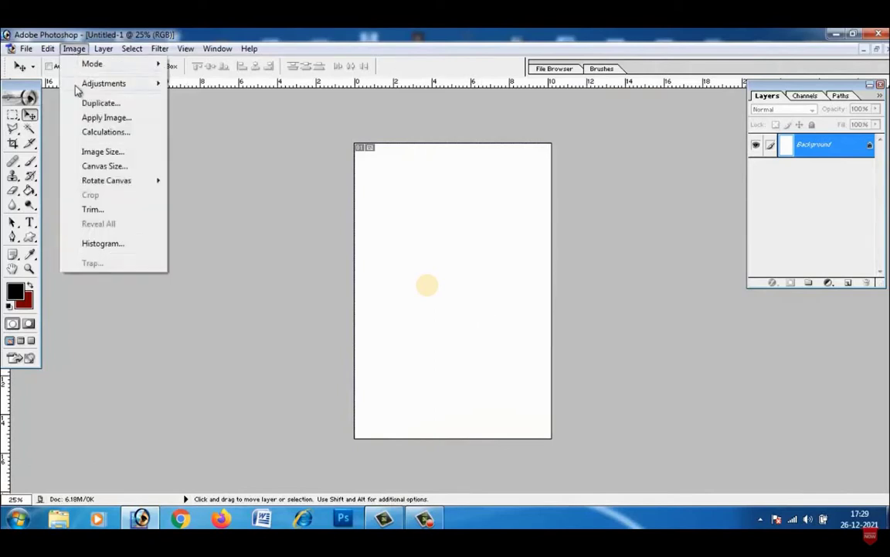
mouse_move(107, 180)
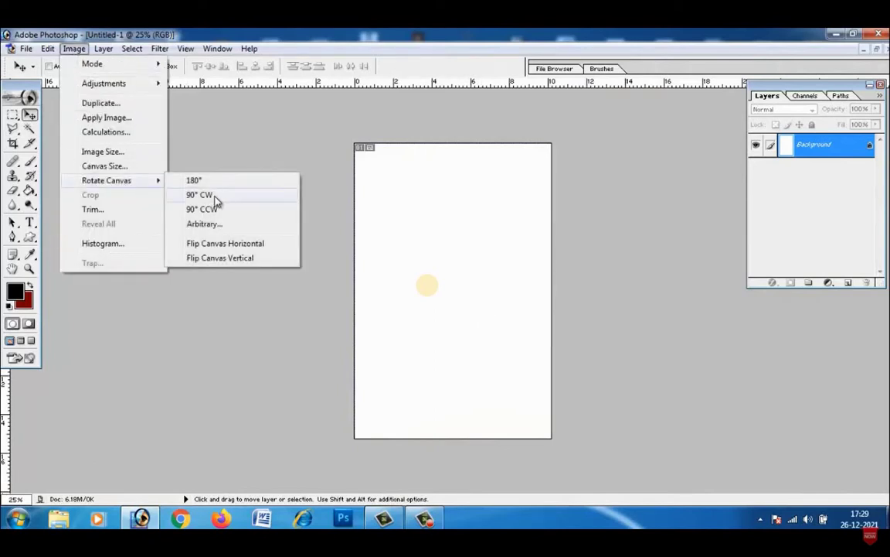
left_click(217, 198)
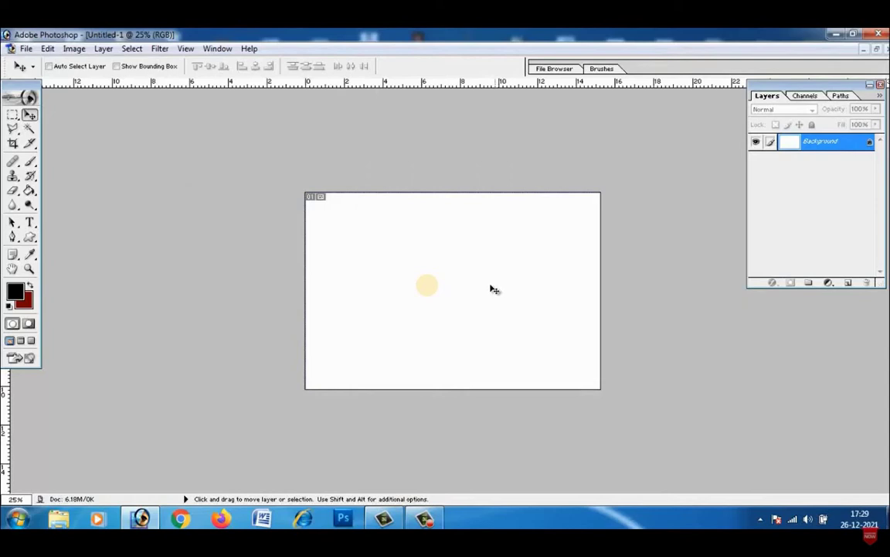
left_click(49, 49)
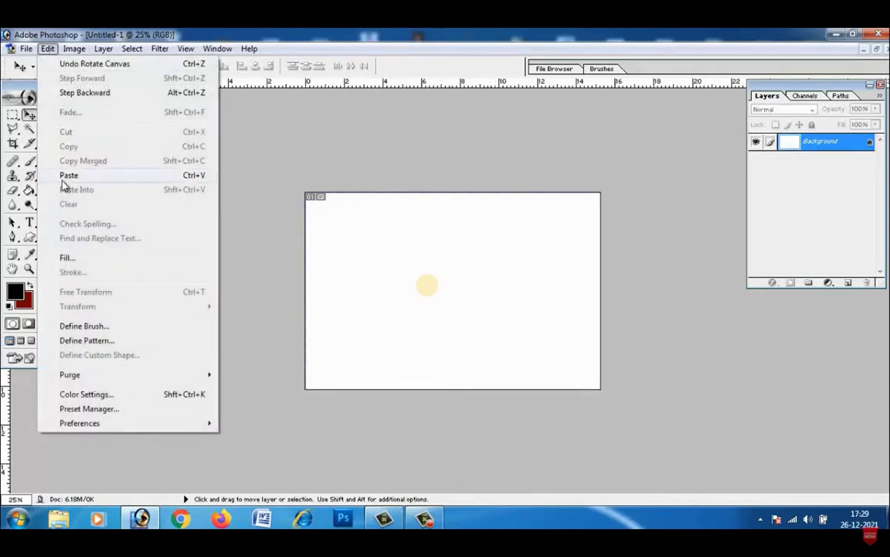
left_click(68, 175)
left_click_drag(418, 275, 352, 266)
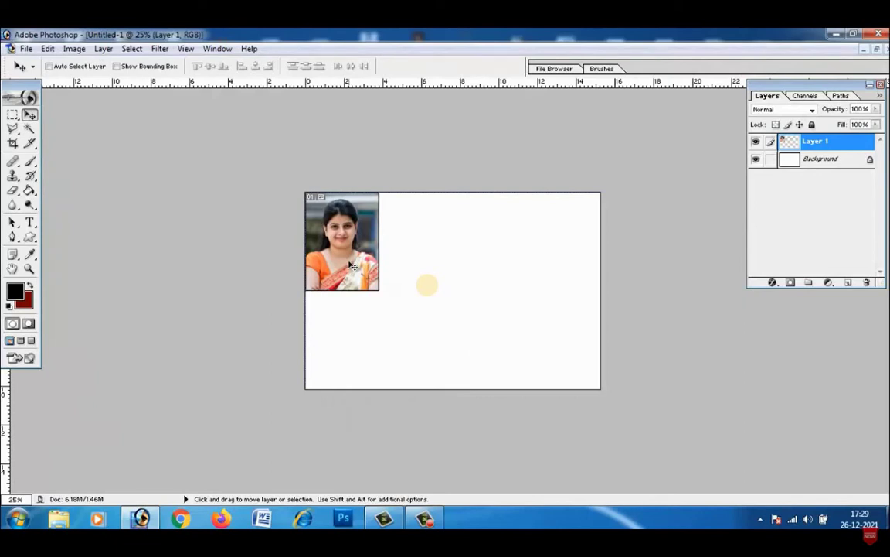
Step: Reselect Layer 1 and toggle its visibility to check the photo layer
left_click(106, 49)
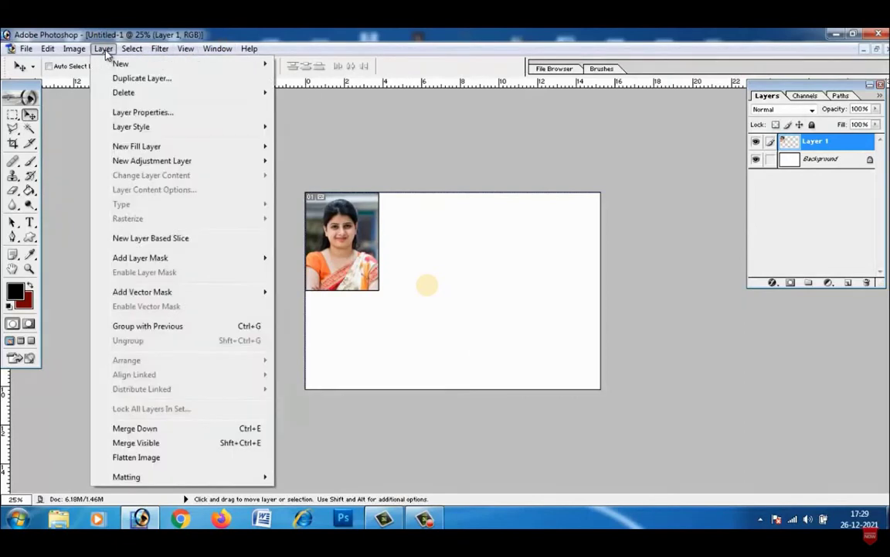
left_click(814, 146)
left_click(815, 162)
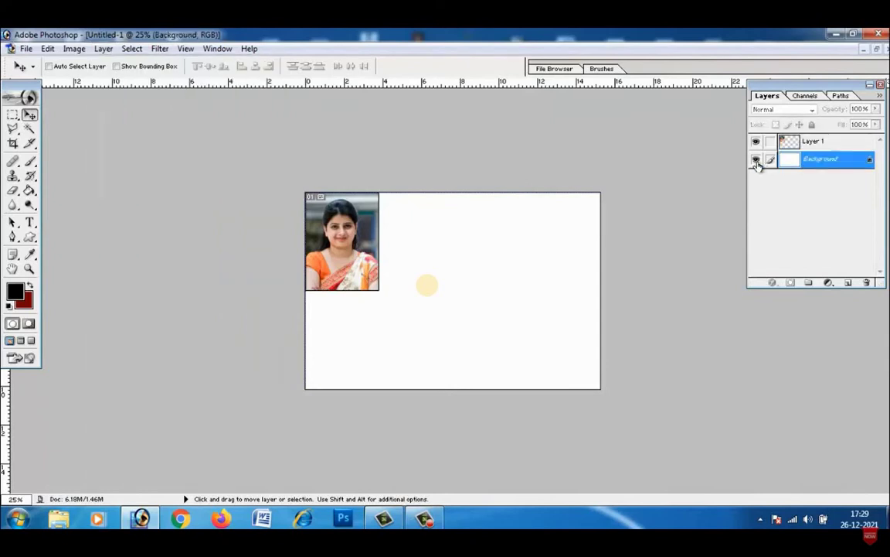
left_click(810, 143)
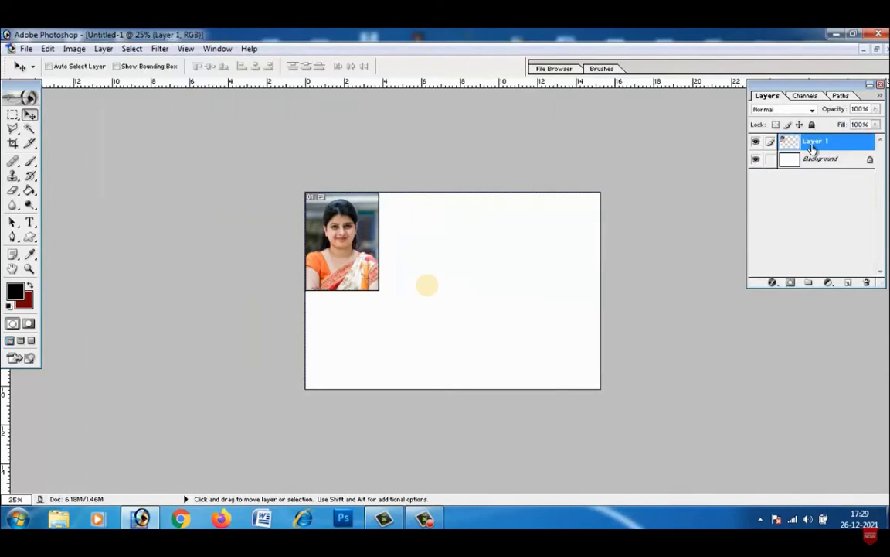
left_click(756, 144)
left_click(756, 144)
left_click(756, 143)
left_click(756, 143)
Step: Duplicate the photo twice, placing each copy just right of the previous one
left_click(103, 49)
left_click(112, 76)
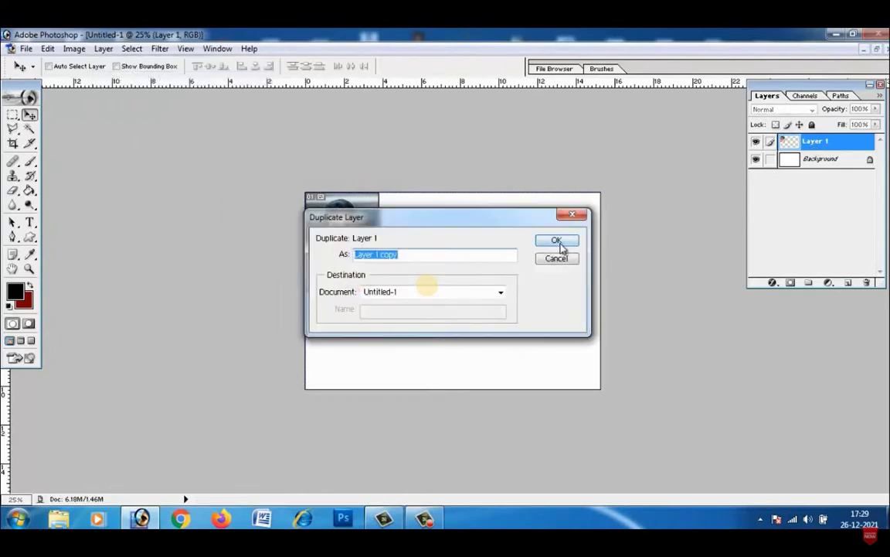
left_click(556, 241)
mouse_move(328, 251)
left_mouse_down()
mouse_move(417, 252)
mouse_move(401, 252)
left_mouse_up()
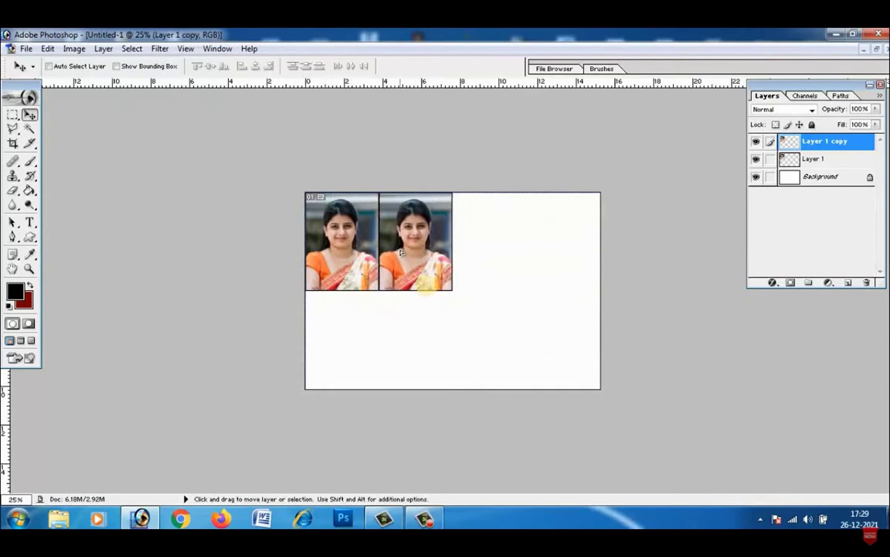
left_click(104, 48)
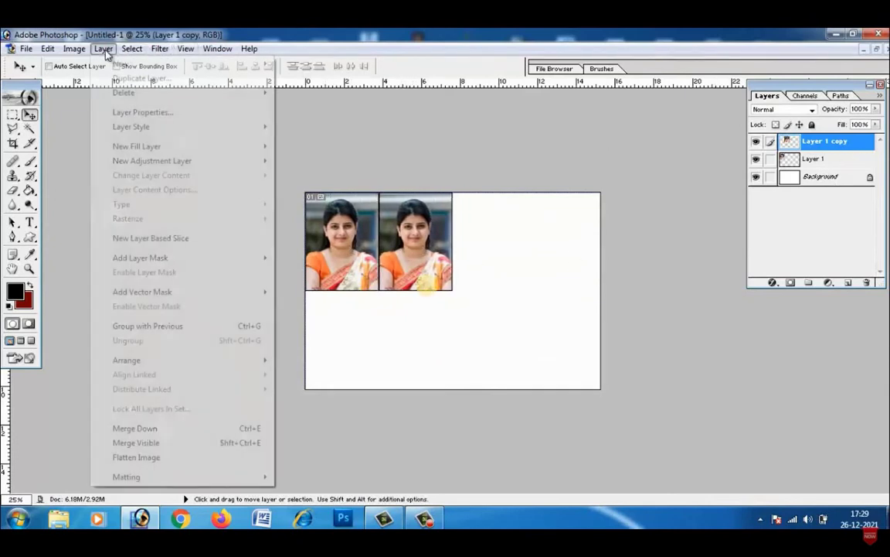
left_click(116, 79)
left_click(545, 241)
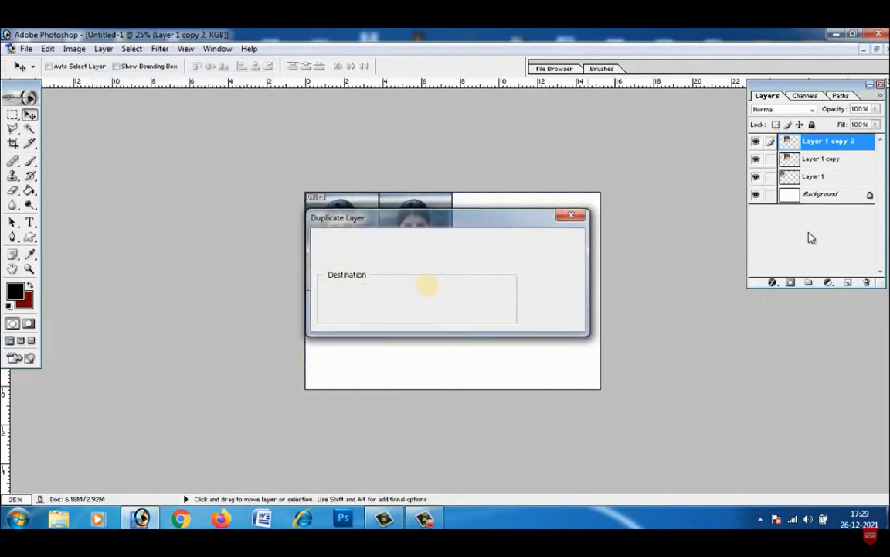
left_click_drag(418, 250, 486, 249)
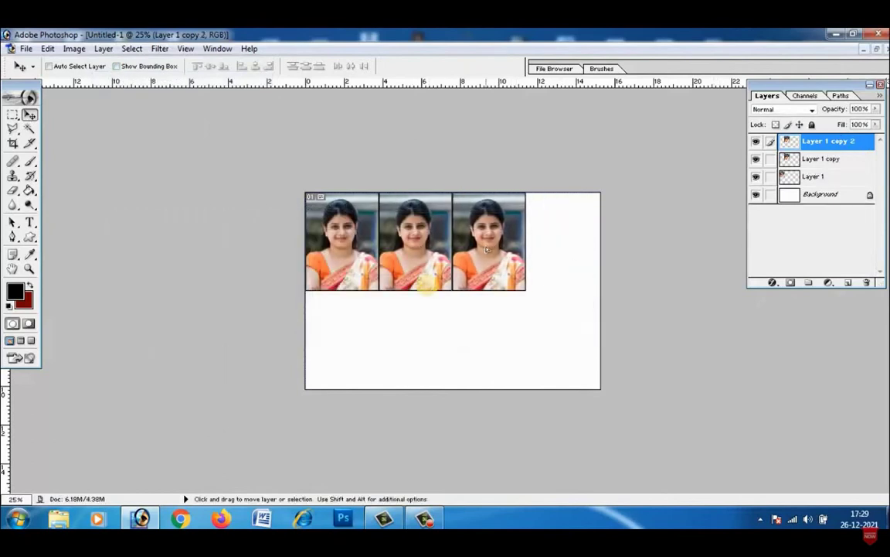
Step: Add a fourth copy at the sheet's right edge, then make Layer 1 copy 3 active
left_click(103, 49)
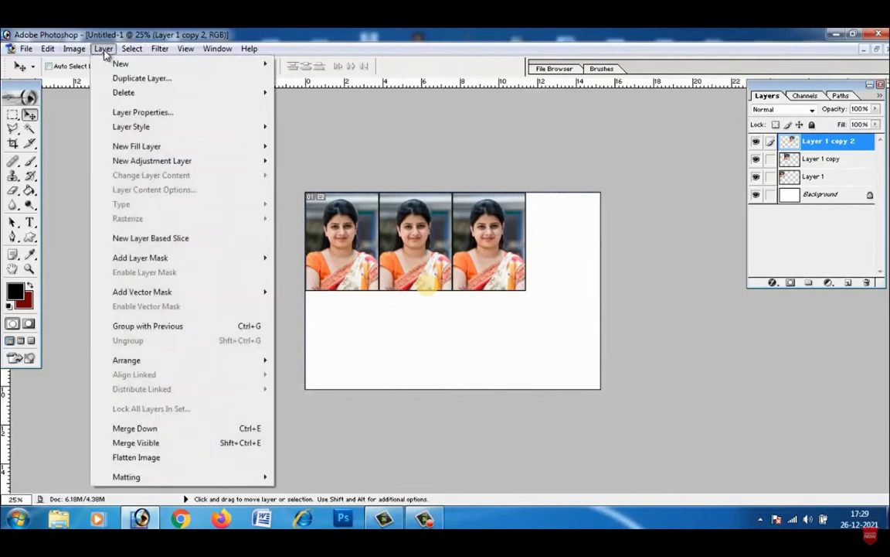
left_click(141, 78)
left_click(555, 241)
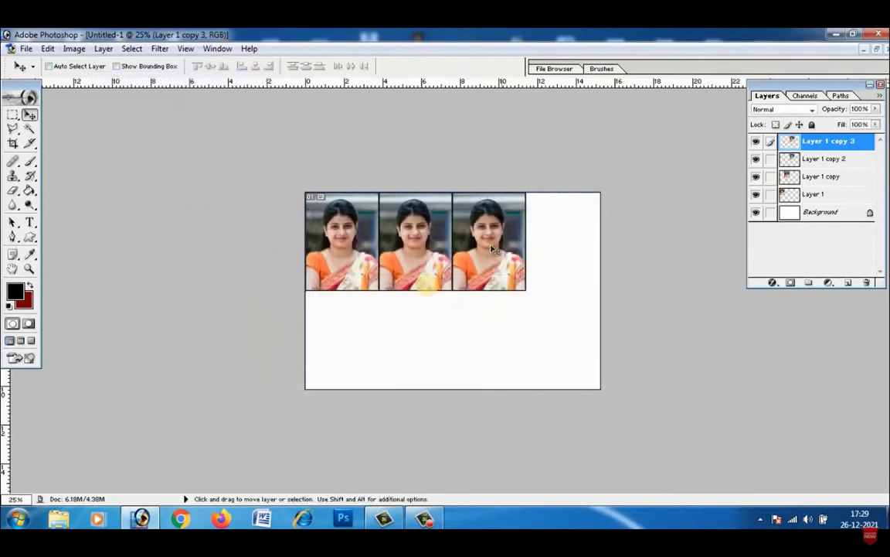
left_click_drag(476, 247, 551, 246)
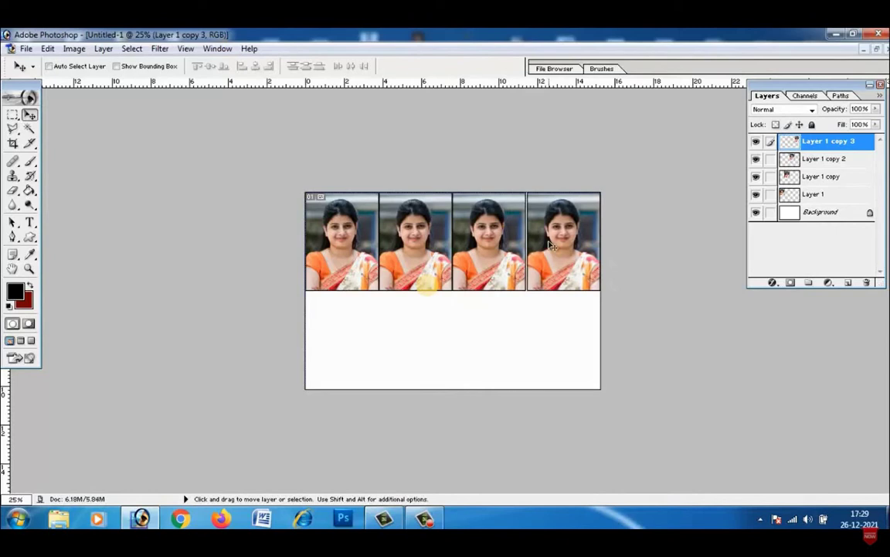
left_click(512, 255, "ctrl")
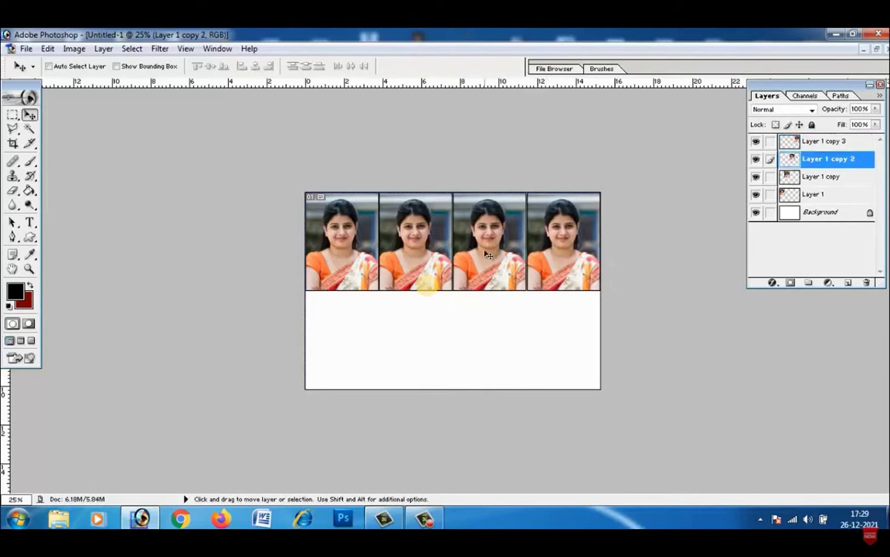
left_click(422, 253, "ctrl")
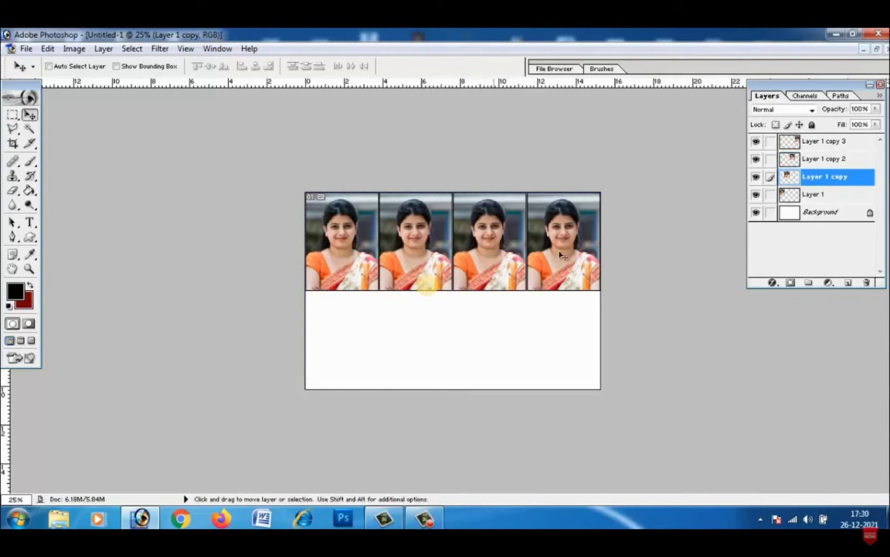
left_click(841, 142)
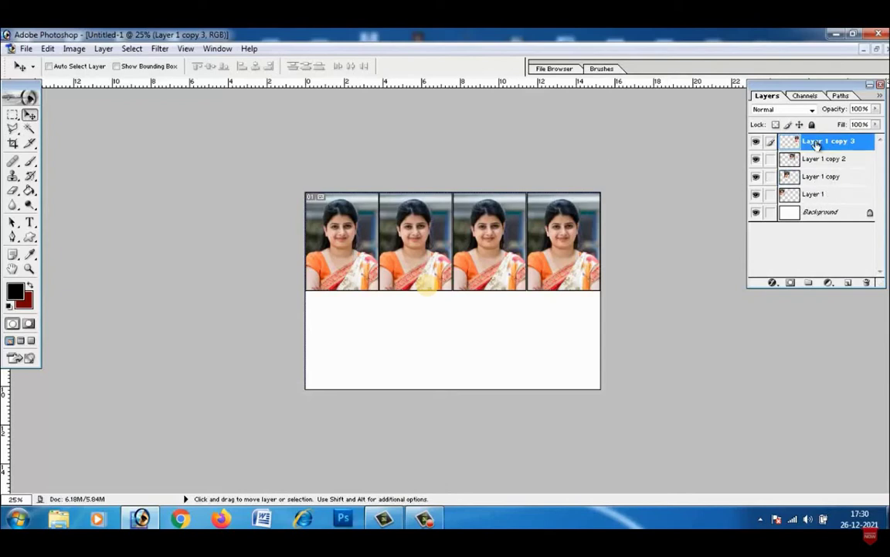
Step: Merge Layer 1 copies 3, 2 and 1 down into Layer 1, then settle the strip at the top edge
left_click(103, 47)
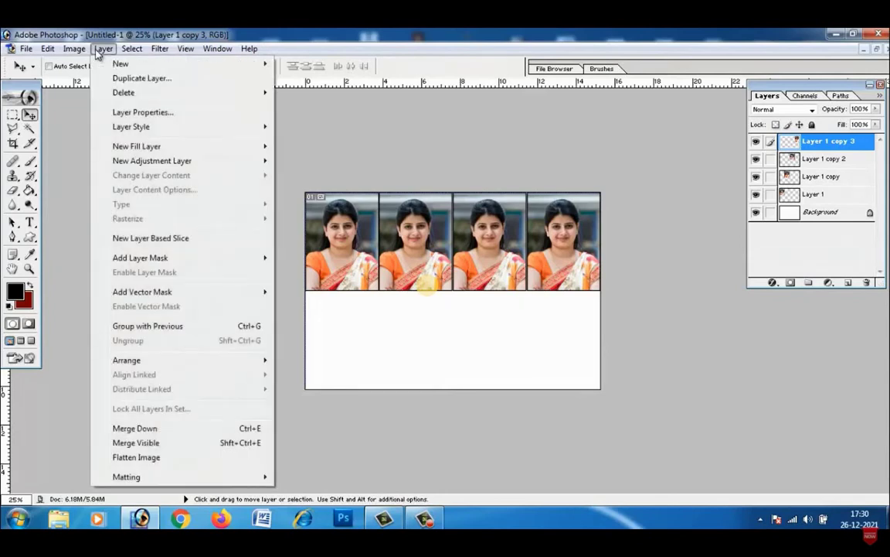
left_click(248, 430)
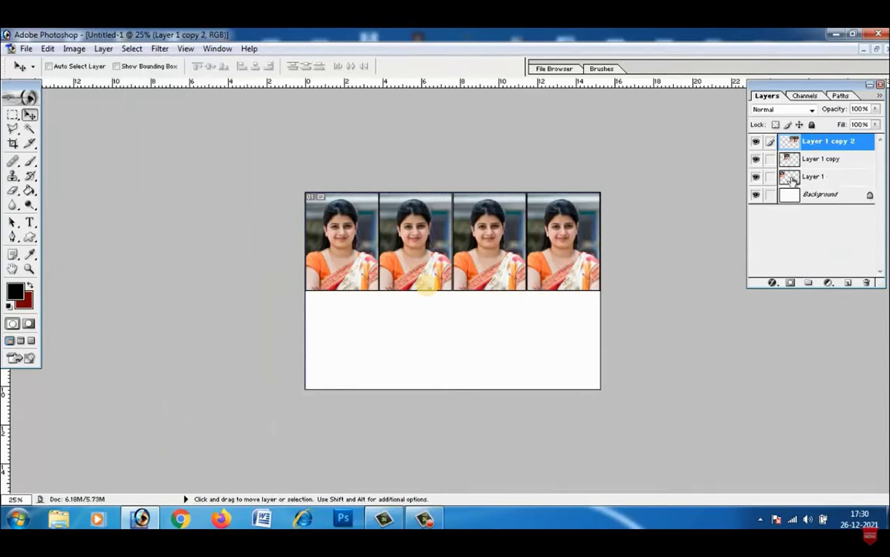
left_click(102, 48)
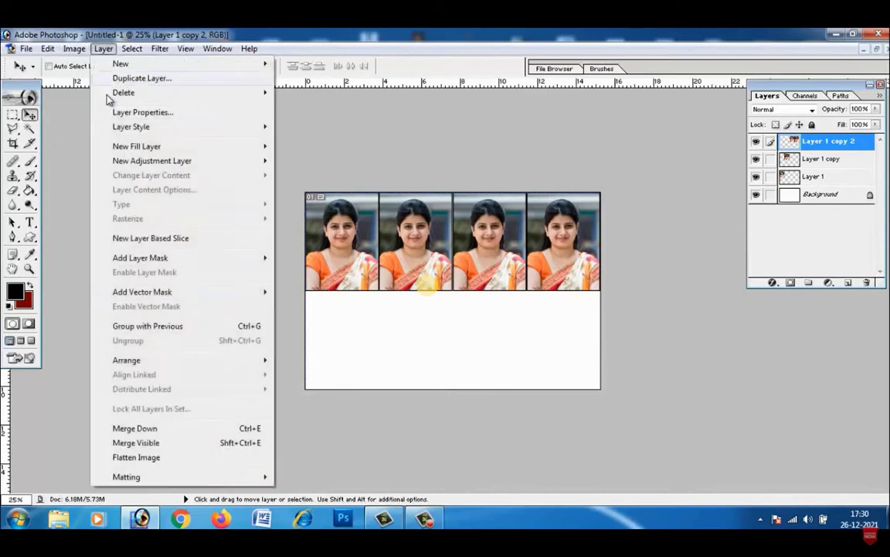
left_click(136, 427)
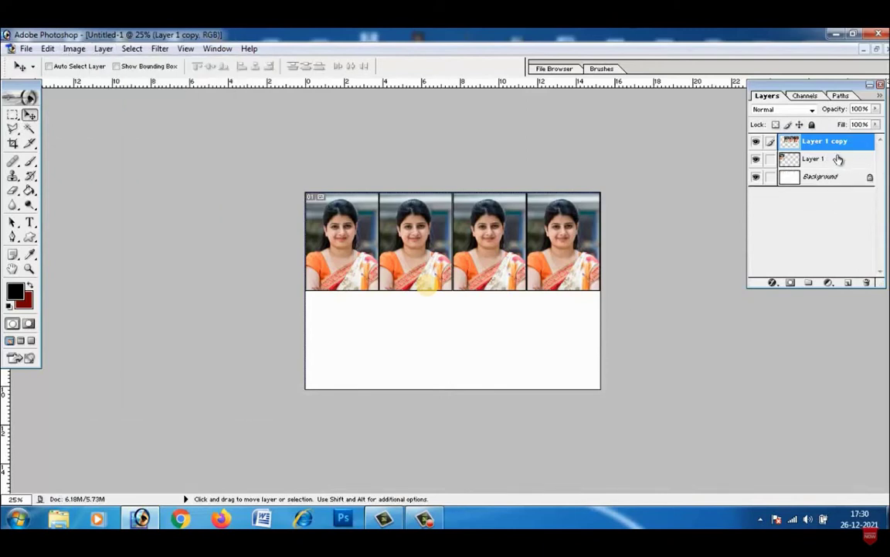
left_click(102, 48)
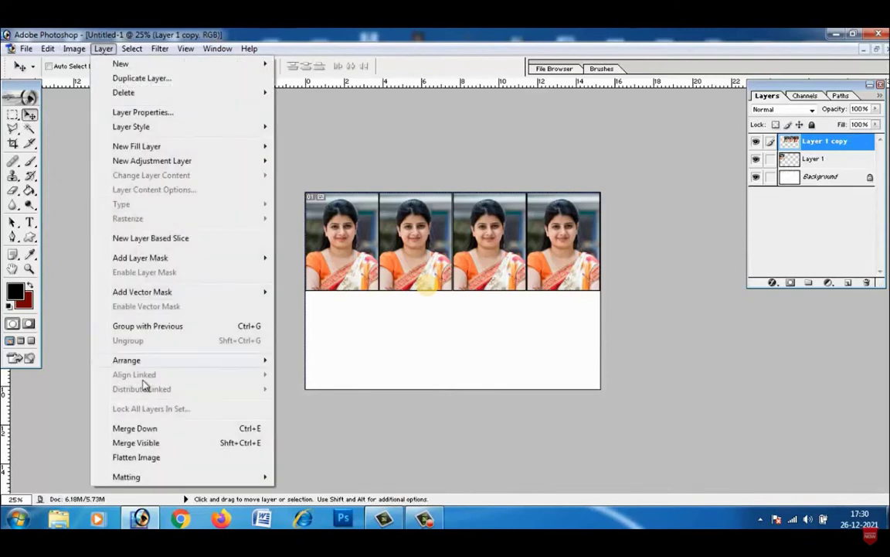
left_click(147, 427)
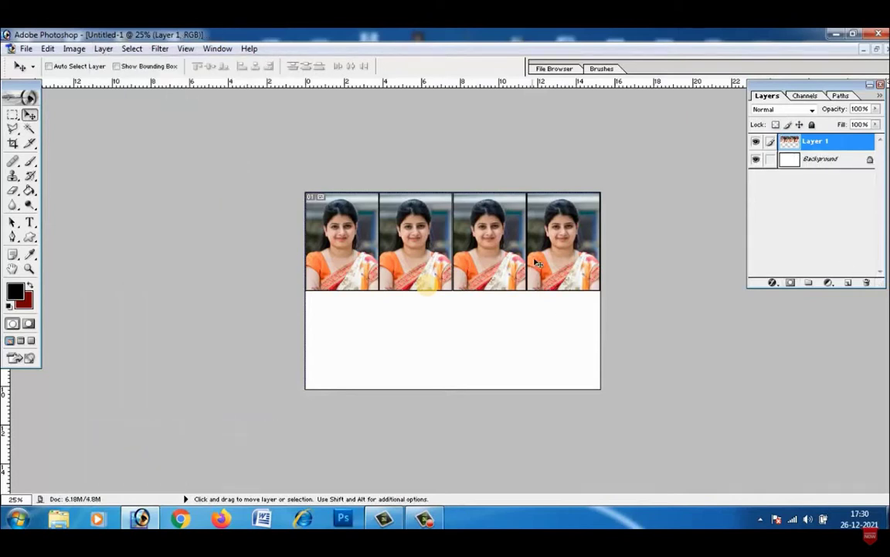
left_click_drag(485, 232, 485, 286)
left_click_drag(539, 313, 539, 285)
Step: Duplicate the four-photo strip, align it as a second row below, and merge both into Layer 1
left_click(103, 49)
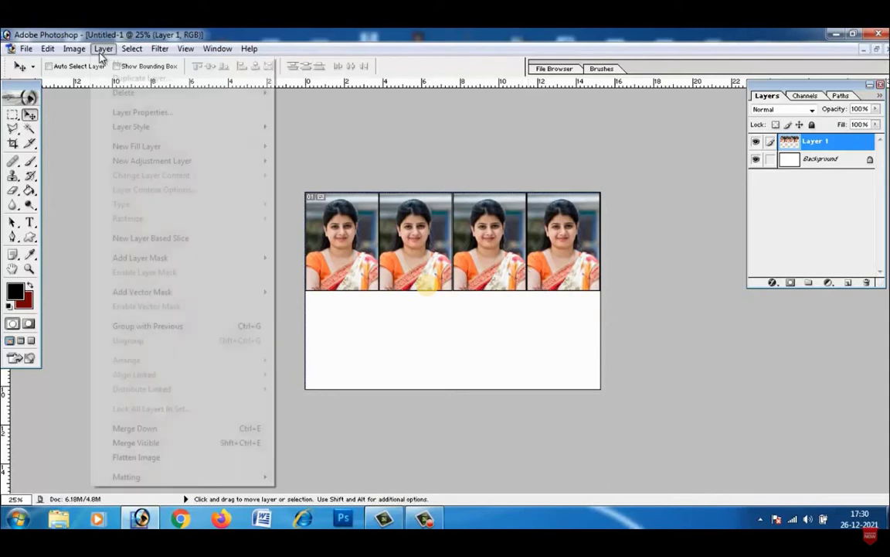
left_click(142, 78)
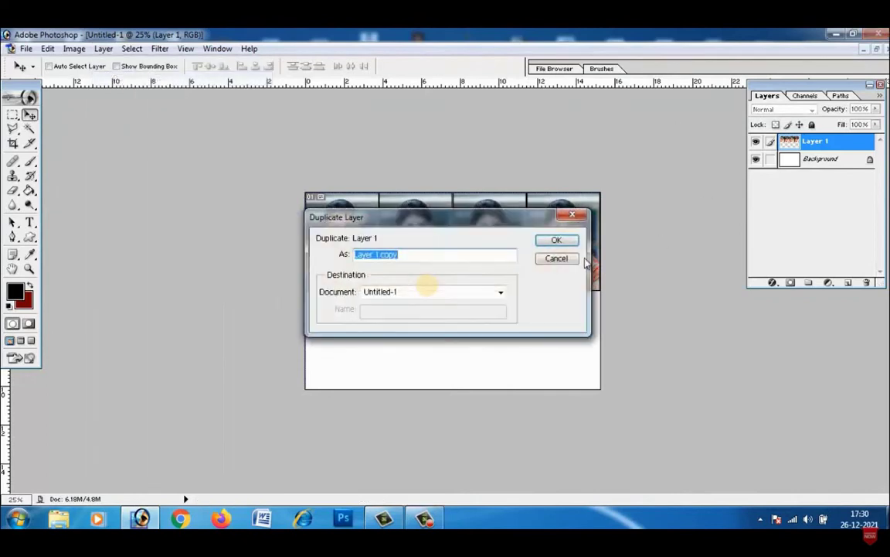
left_click(559, 239)
left_click_drag(498, 210, 505, 309)
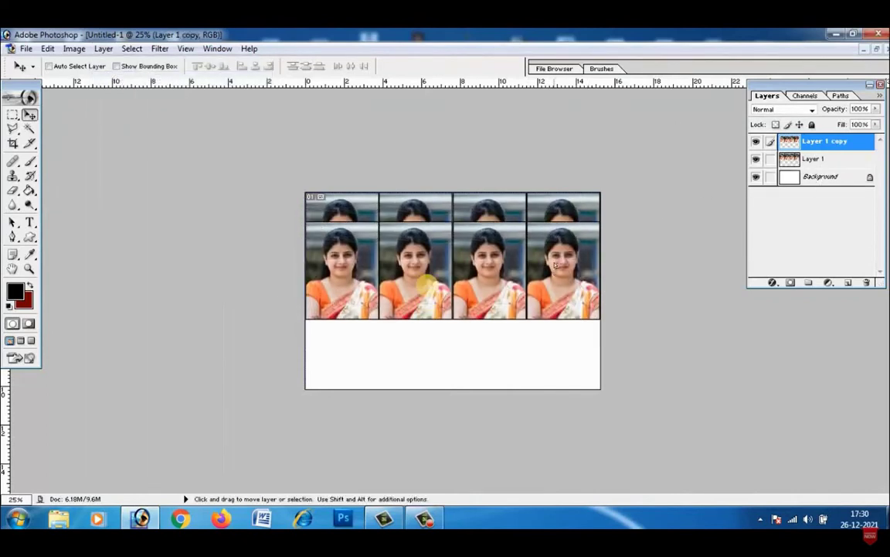
left_click_drag(561, 328, 554, 330)
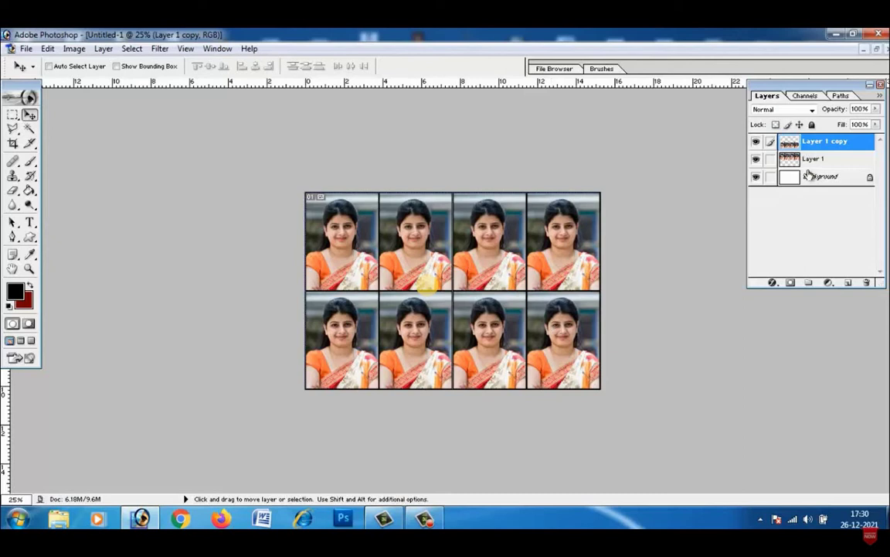
left_click(104, 48)
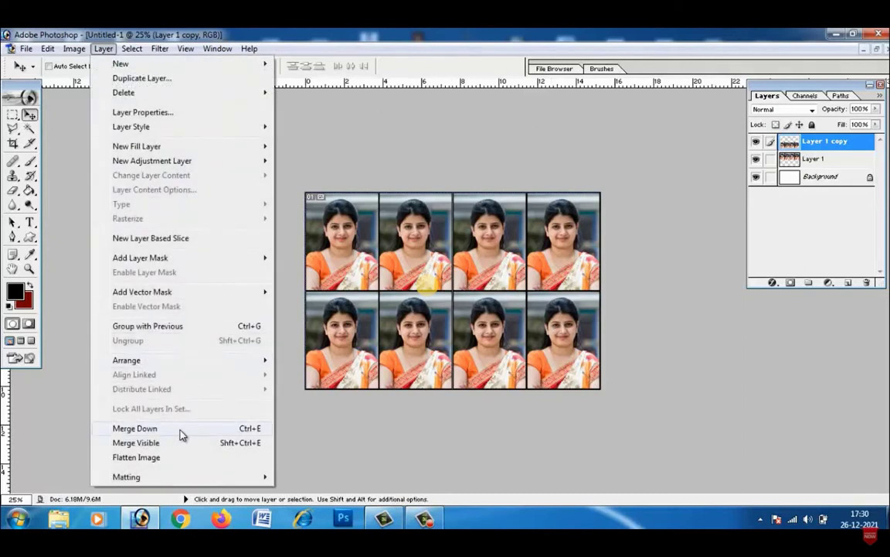
left_click(135, 429)
left_click_drag(481, 303, 485, 307)
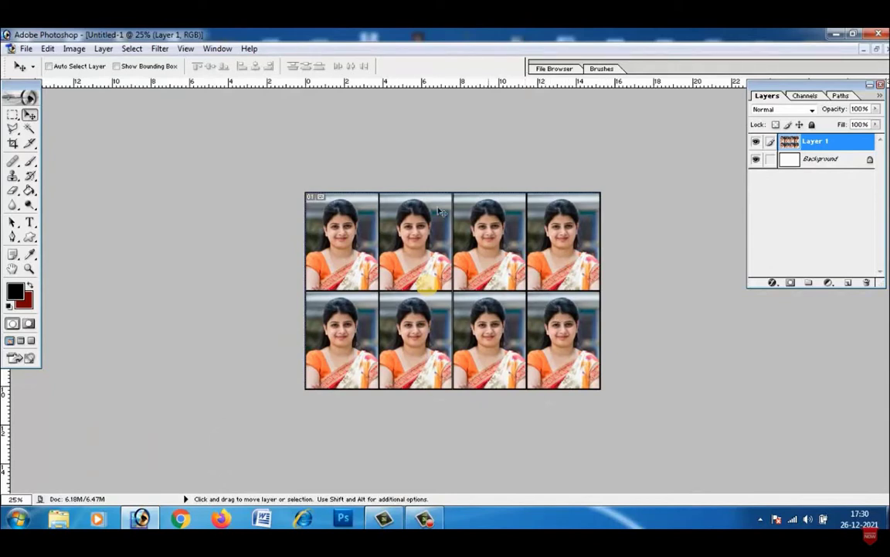
Step: Duplicate the eight-photo grid layer as Layer 1 copy and shift it aside
left_click(103, 48)
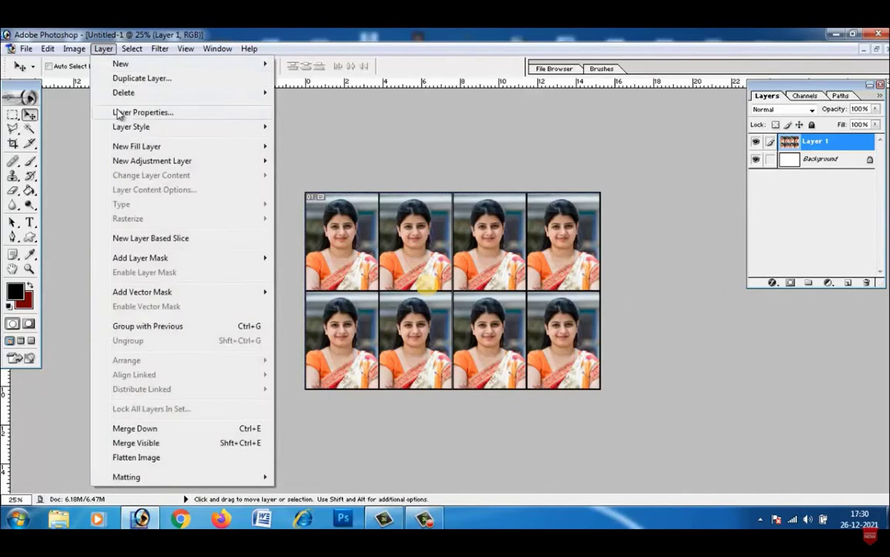
left_click(131, 78)
left_click(560, 239)
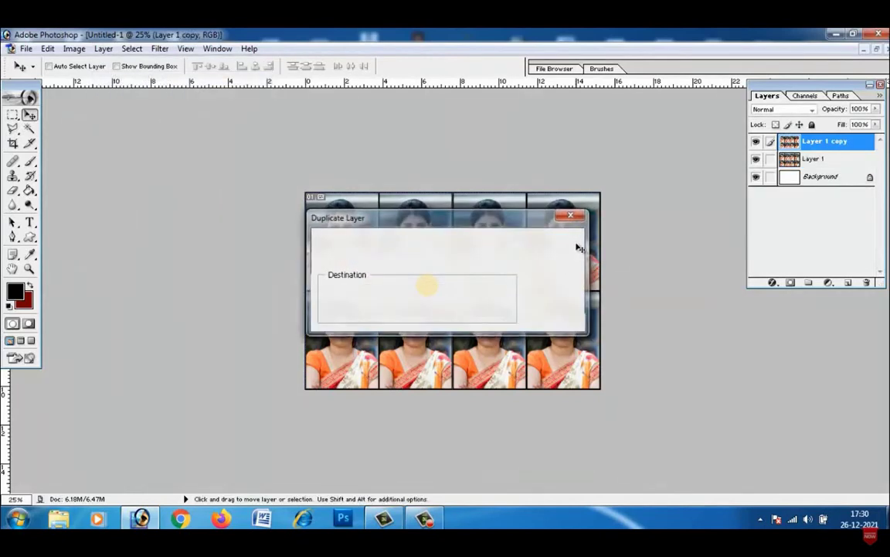
left_click_drag(511, 203, 470, 232)
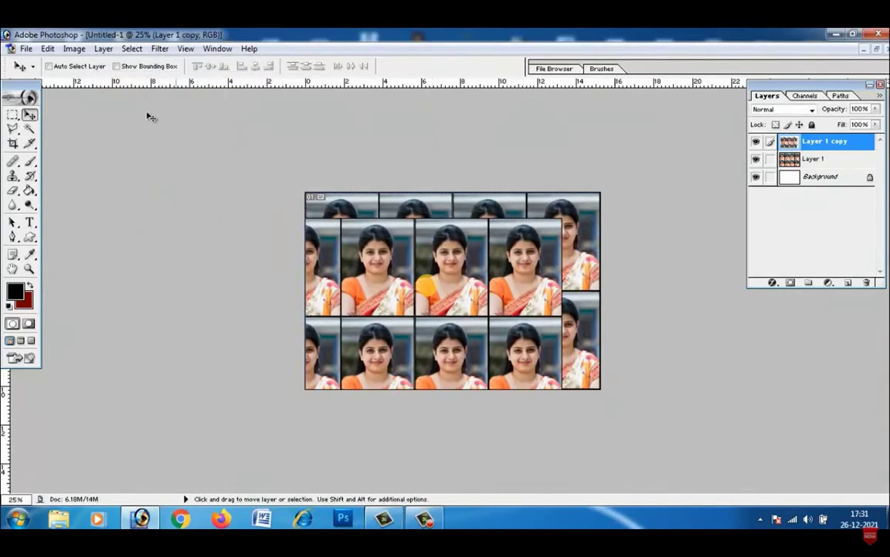
Step: Scale the copy to about 49.6% and fit it into the sheet's bottom-right
left_click(47, 48)
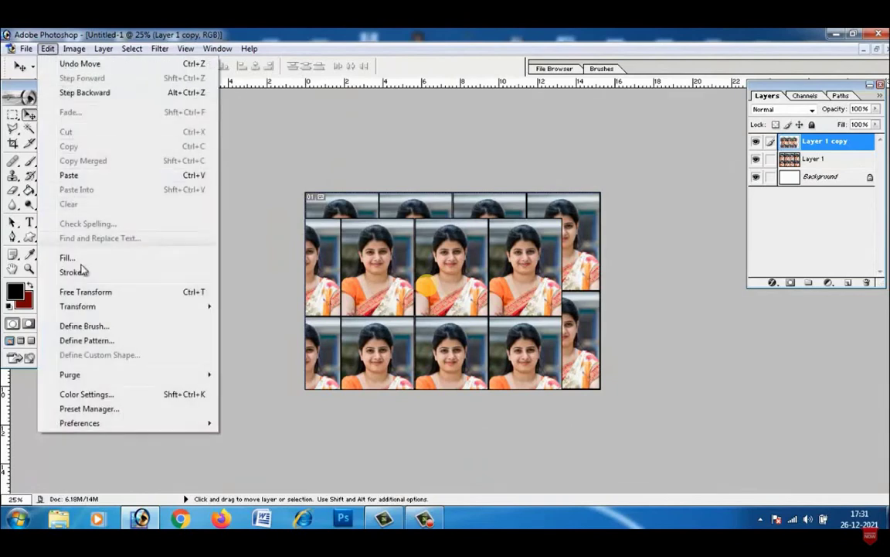
left_click(232, 326)
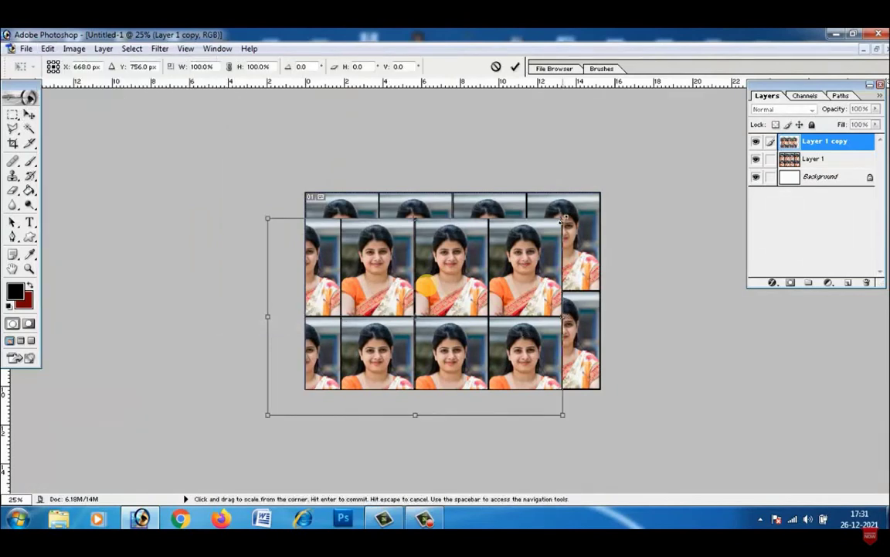
left_click_drag(562, 219, 437, 300)
left_click_drag(407, 345, 551, 338)
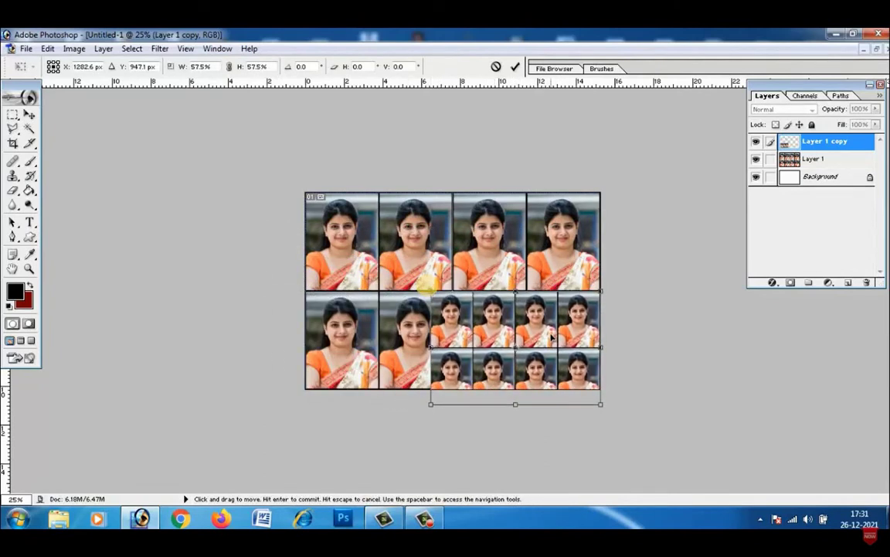
left_click_drag(431, 403, 455, 391)
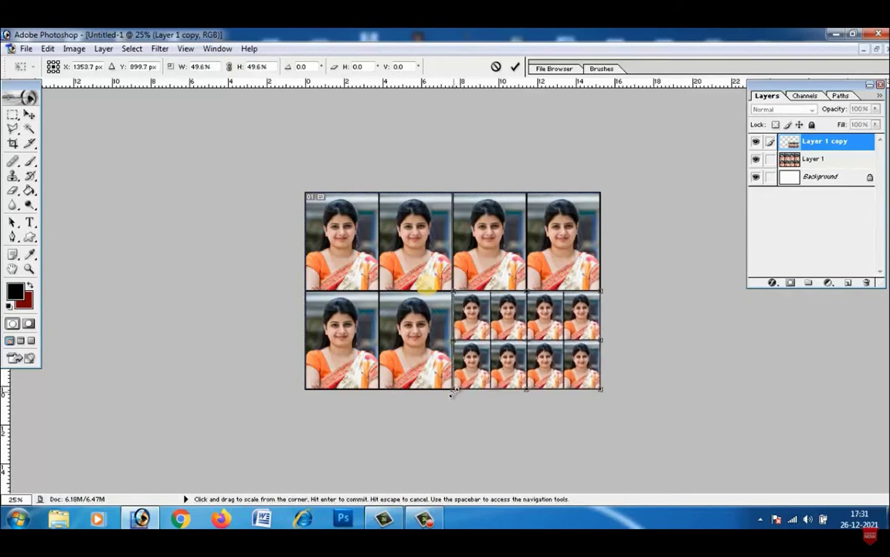
key("Return")
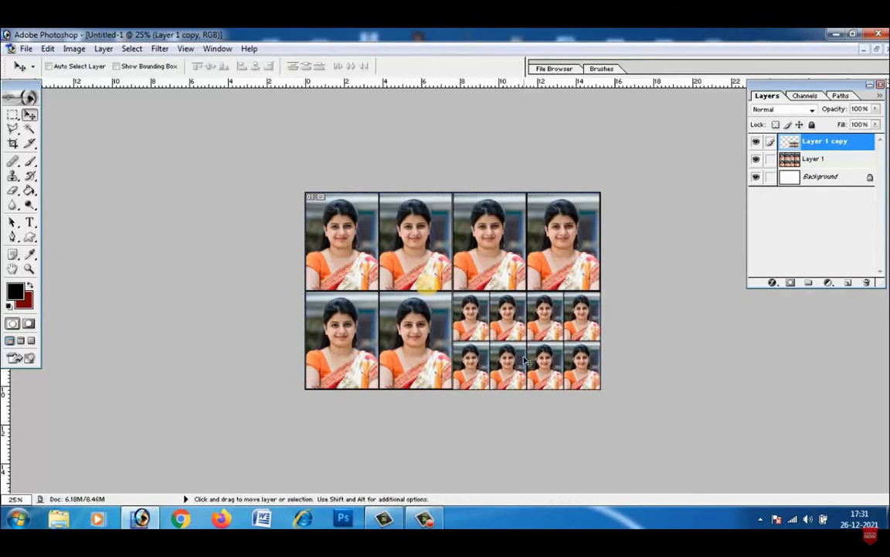
mouse_move(524, 360)
left_mouse_down()
mouse_move(485, 331)
mouse_move(507, 344)
left_mouse_up()
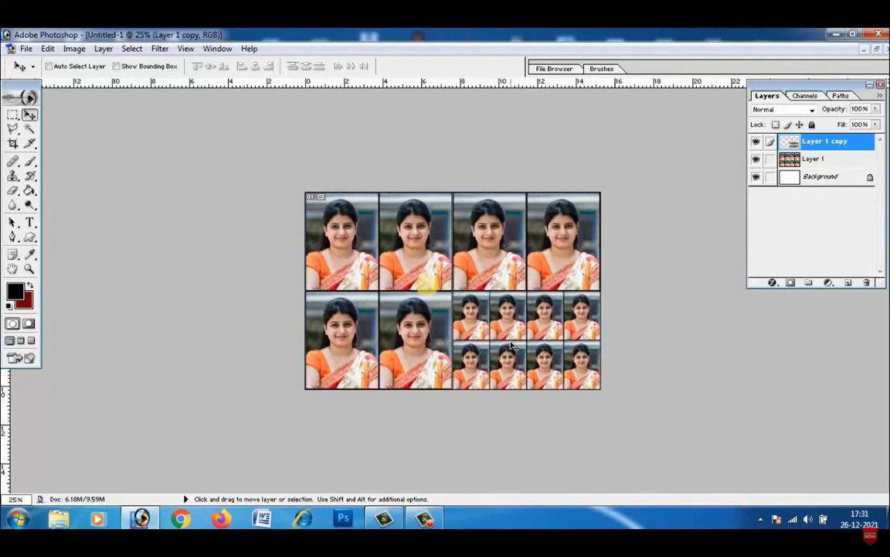
Step: Start Save As for the photo sheet with JPEG chosen as the format
scroll(512, 345, "up", 1)
scroll(512, 346, "up", 1)
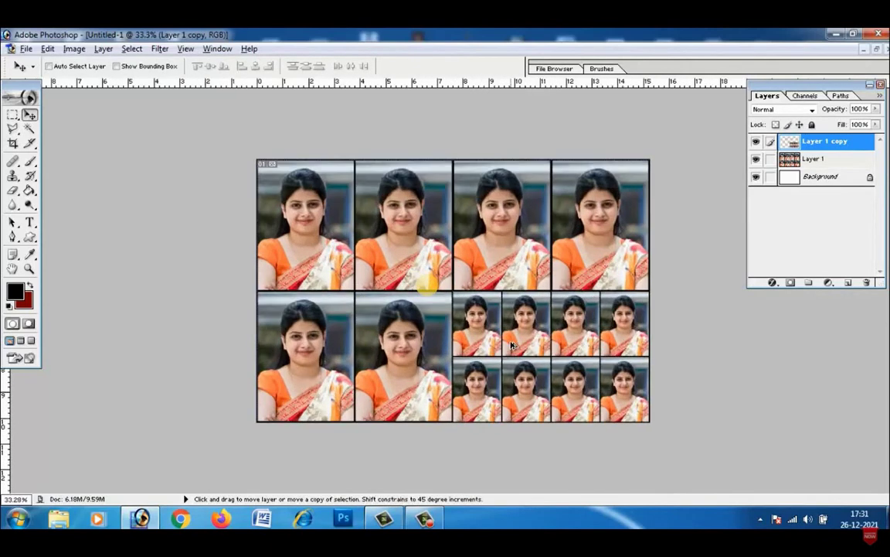
scroll(512, 346, "up", 1)
scroll(512, 346, "up", 1)
scroll(512, 345, "down", 1)
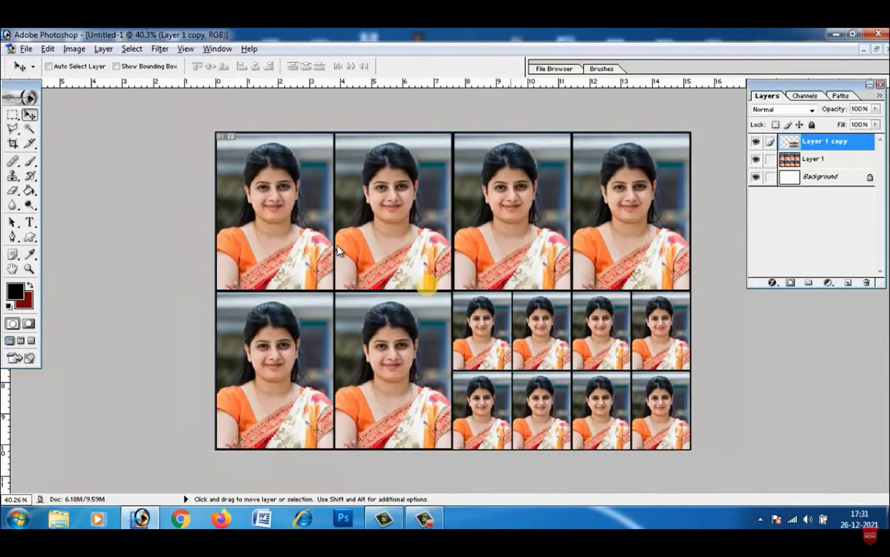
left_click(26, 49)
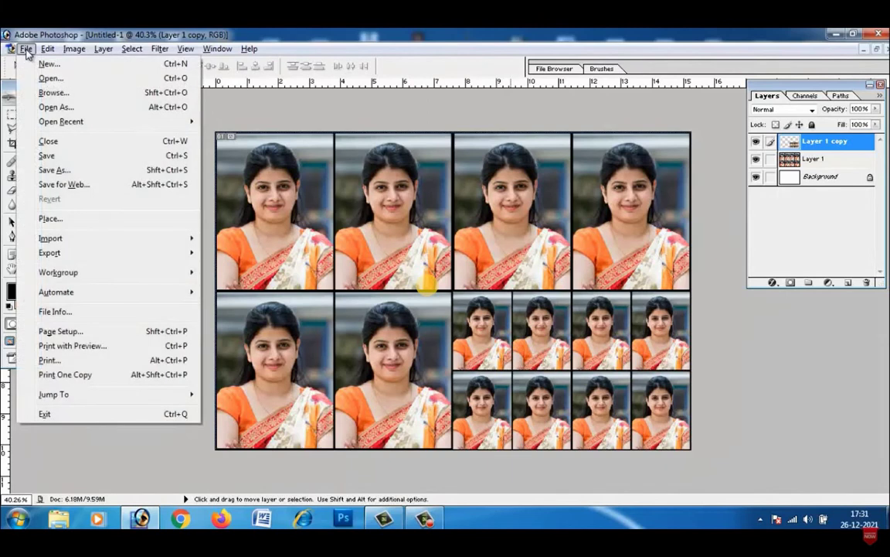
left_click(59, 171)
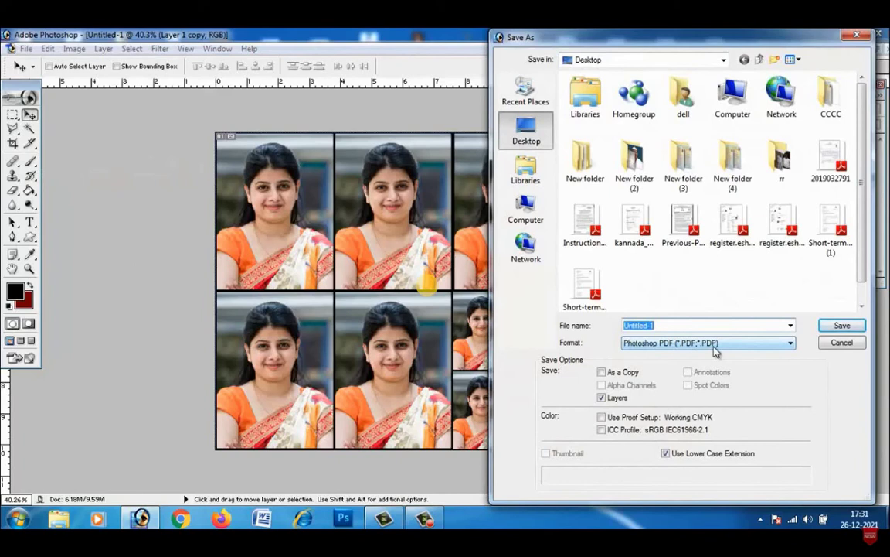
left_click(715, 350)
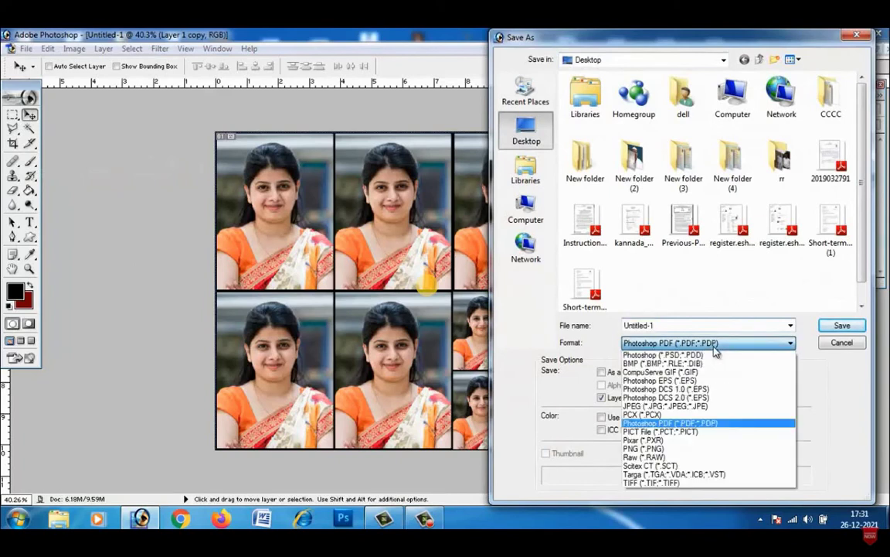
left_click(717, 414)
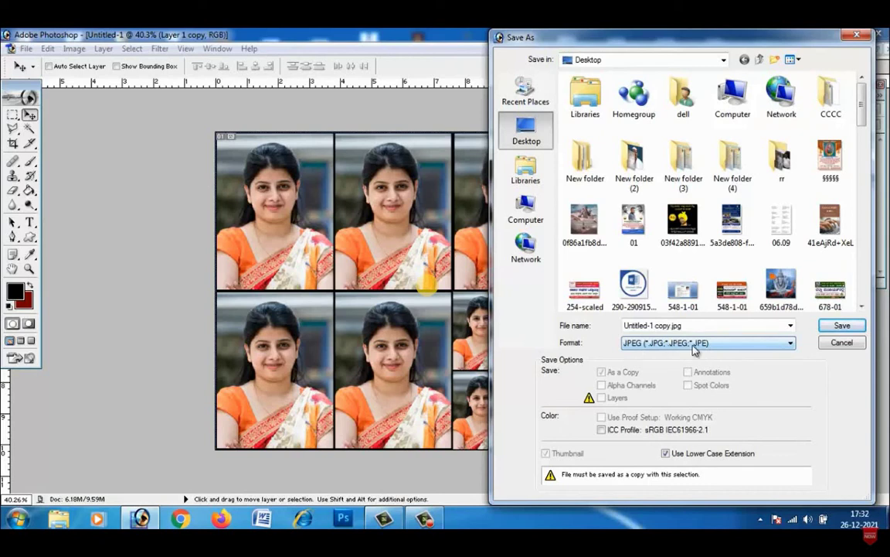
Step: Name the file 456 and save it at Maximum JPEG quality
double_click(699, 326)
type("456")
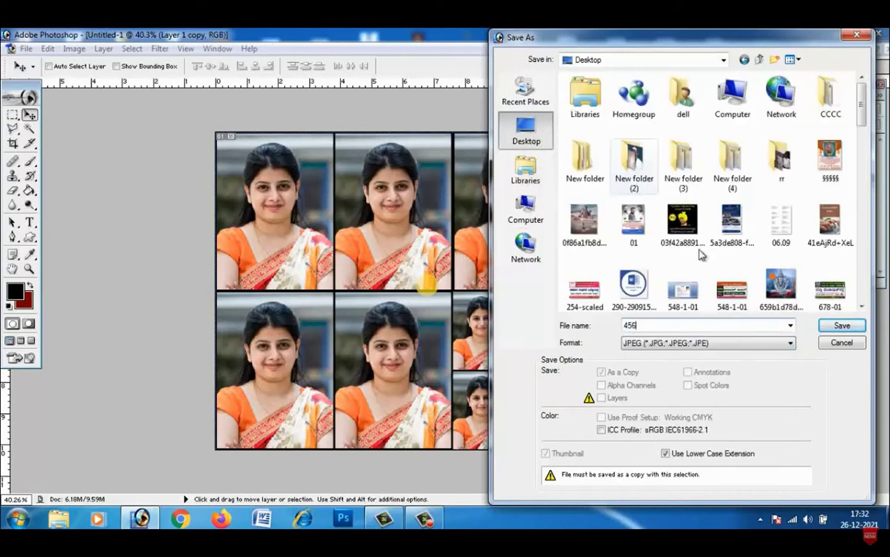
left_click(842, 325)
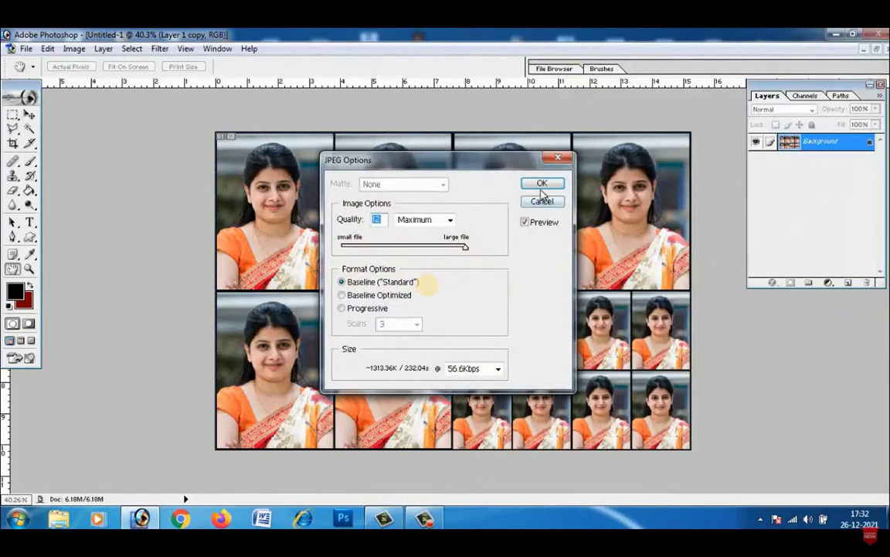
left_click(542, 183)
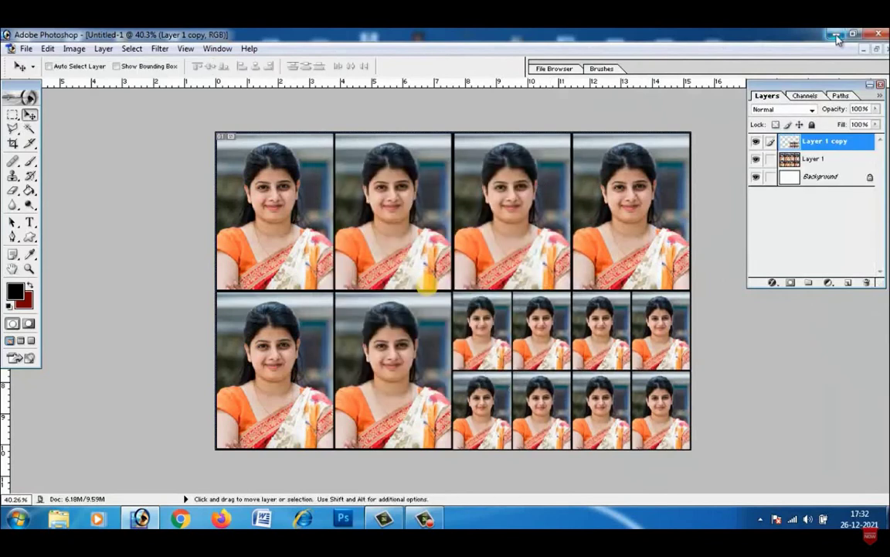
Step: Minimize Photoshop, then open 456 from the desktop in ACDSee three times, closing it each time
left_click(835, 34)
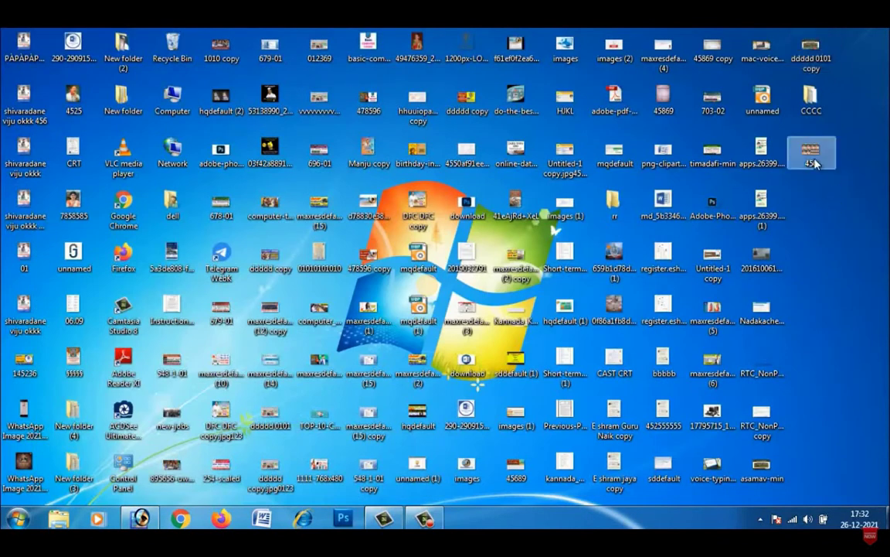
double_click(812, 158)
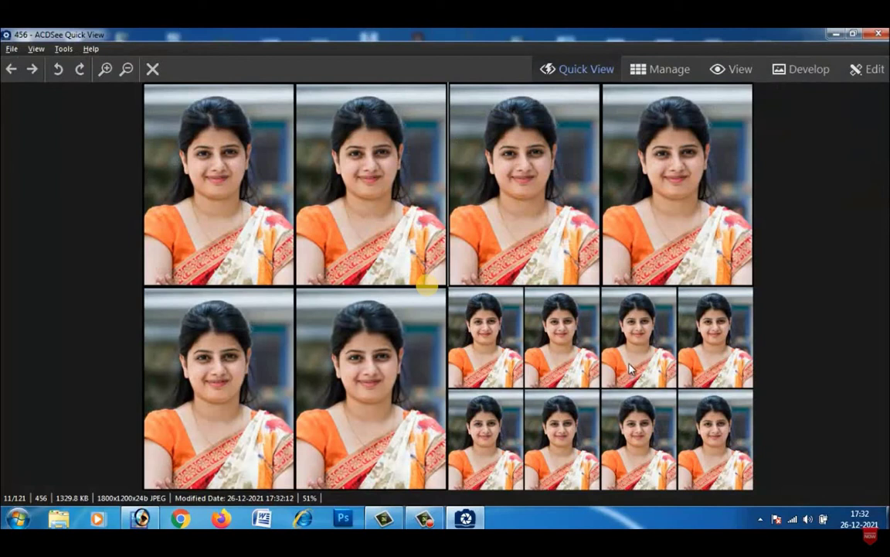
left_click(877, 34)
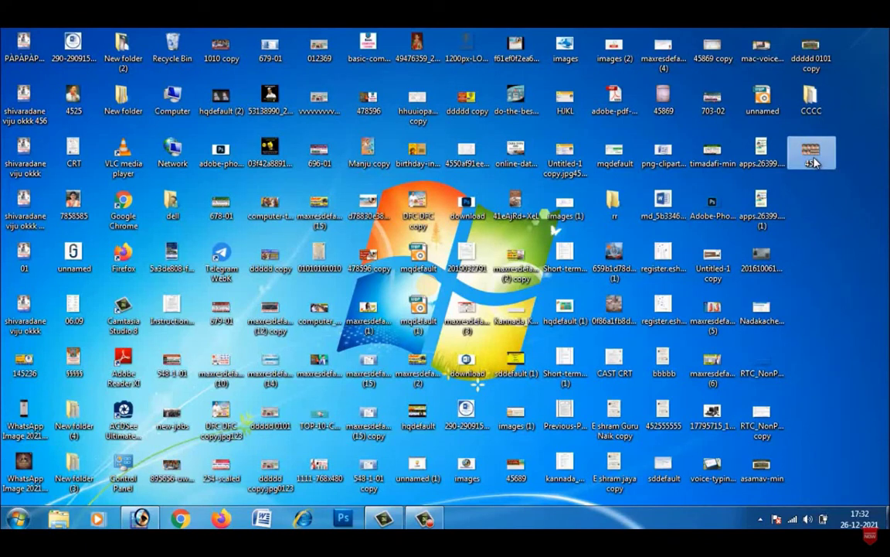
double_click(813, 160)
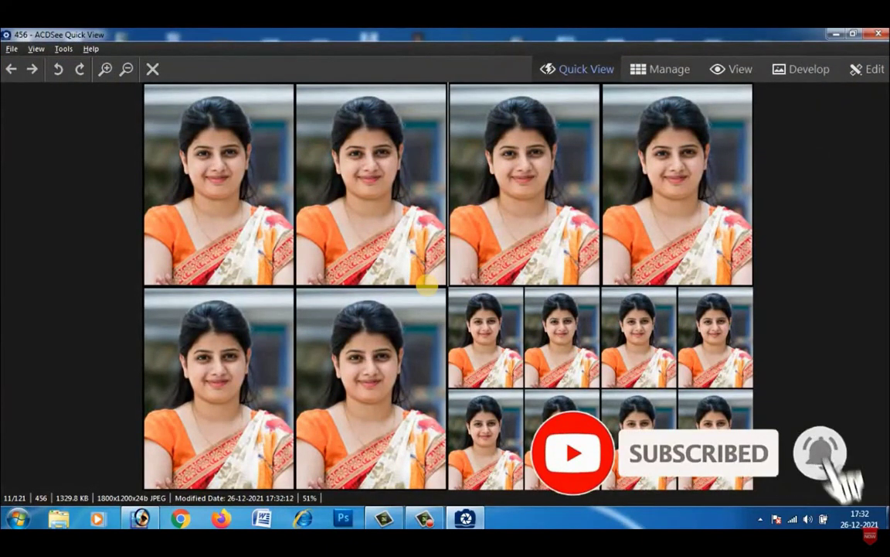
left_click(879, 34)
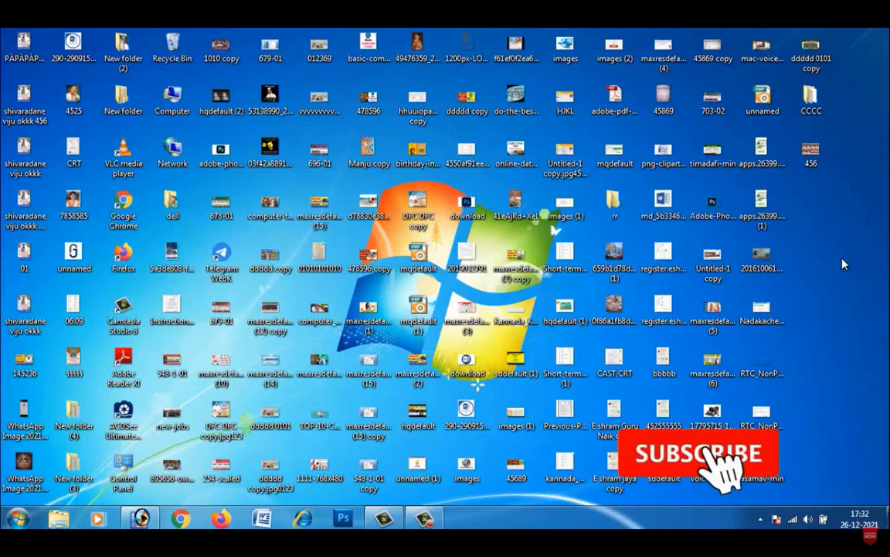
double_click(811, 150)
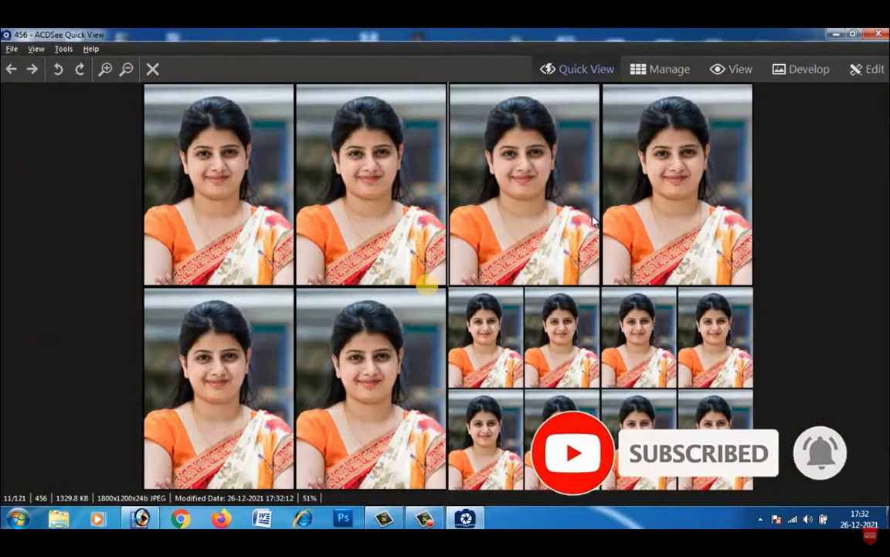
left_click(878, 34)
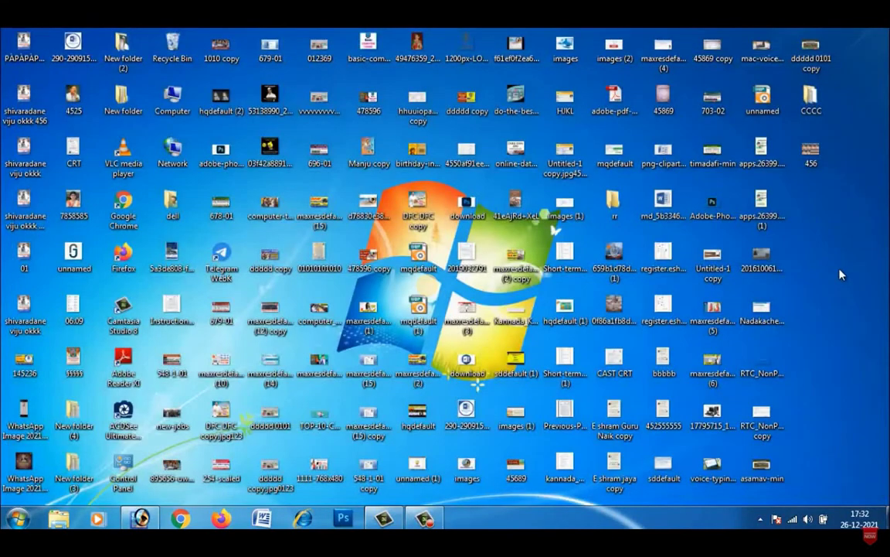